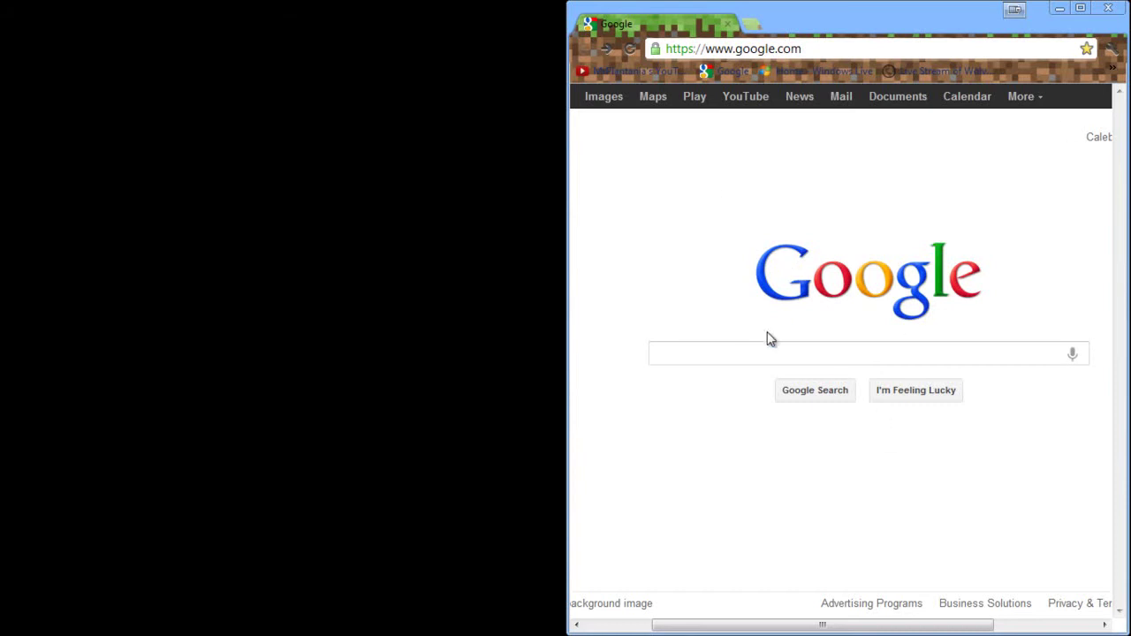
Step: Search Google for 'Xsplit', open the official XSplit homepage, and scroll to its registration form
left_click(750, 356)
type("Xsplit")
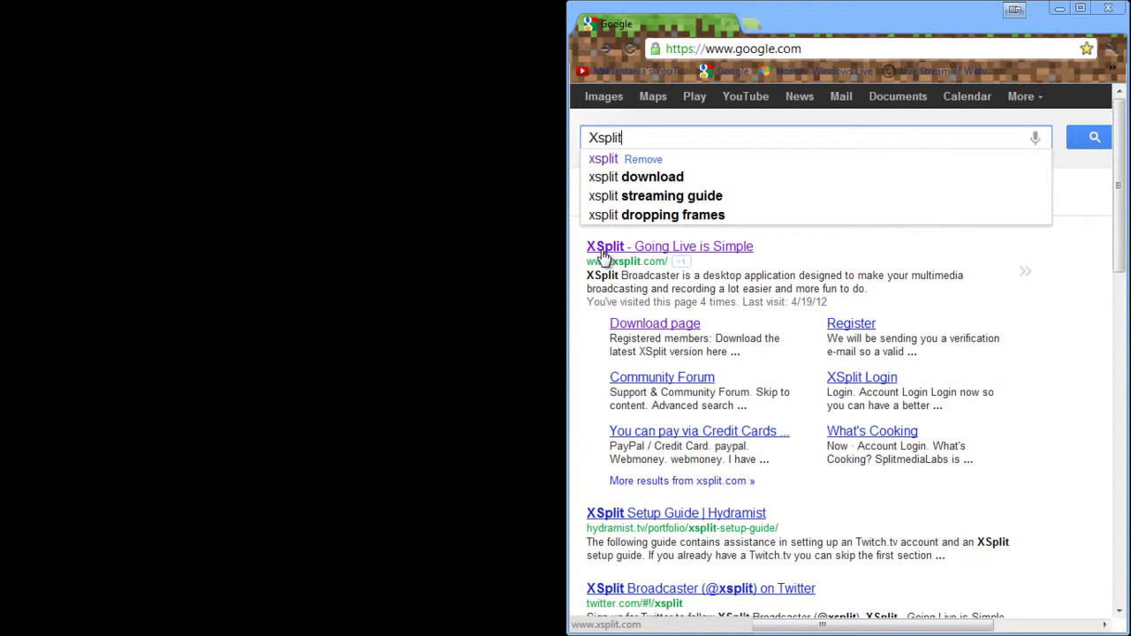
left_click(616, 245)
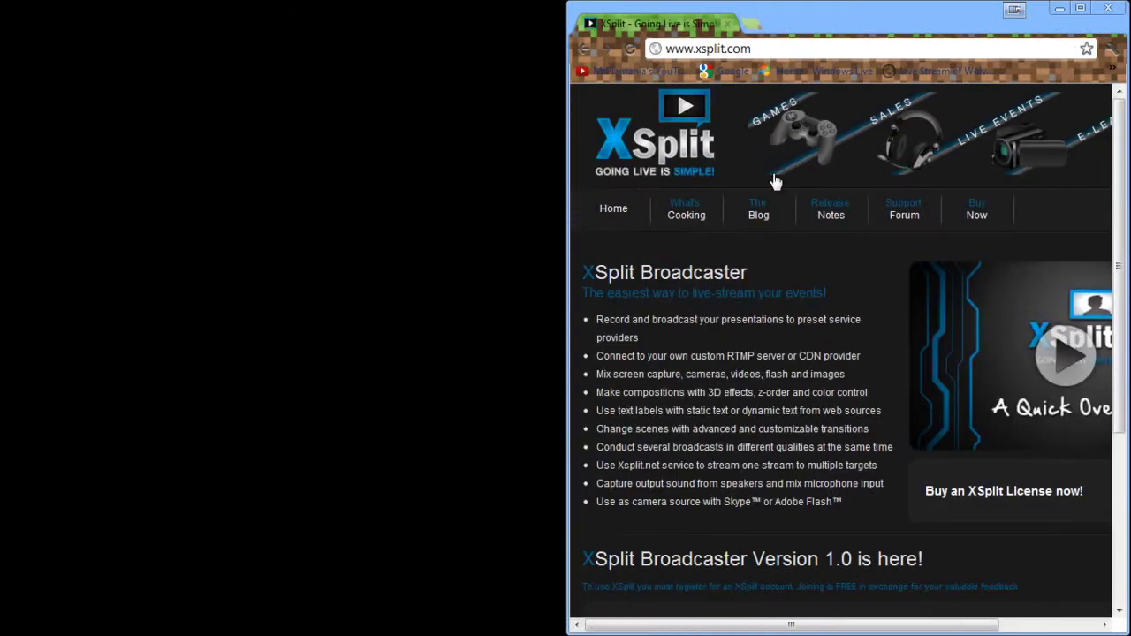
scroll(864, 317, "down", 2)
scroll(887, 298, "down", 2)
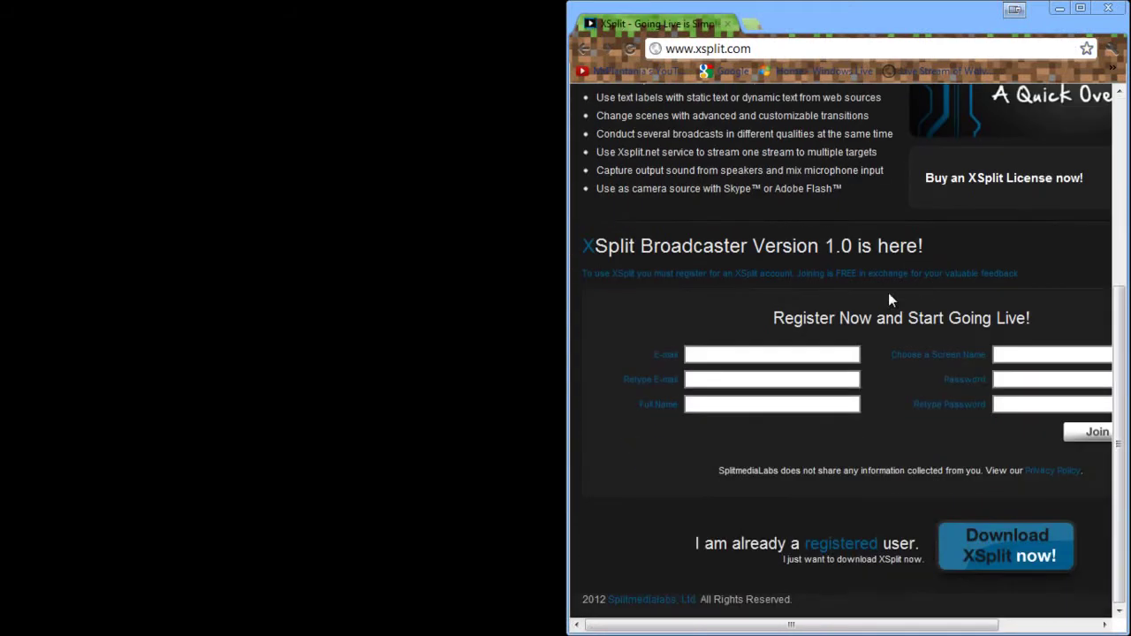
left_click_drag(679, 626, 714, 626)
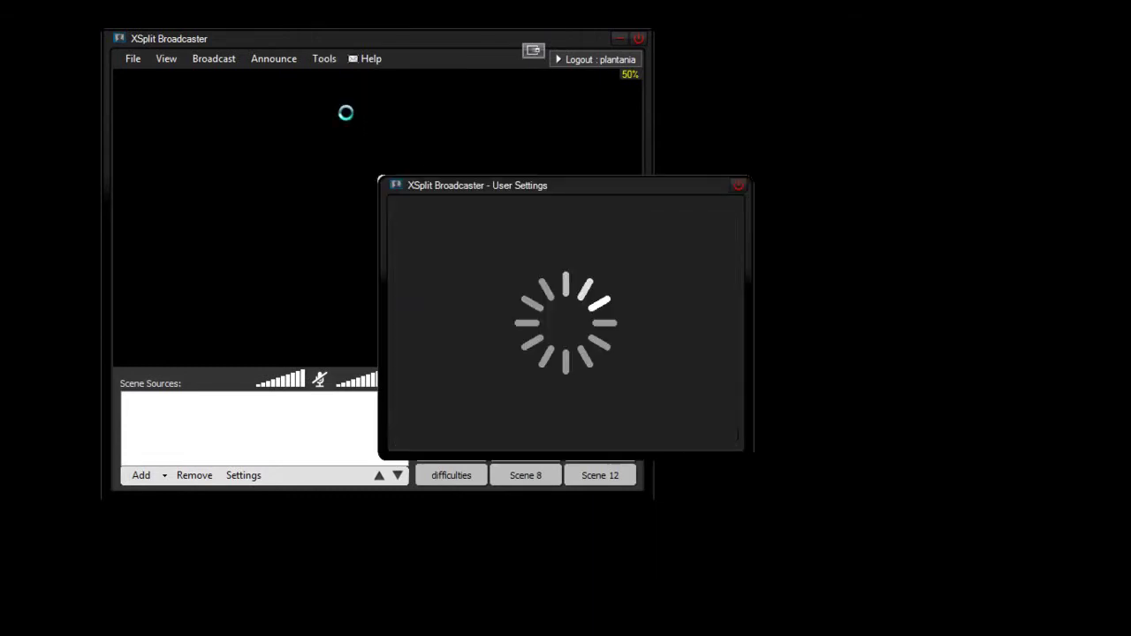
Step: In User Settings, go to the Channels settings and start adding a new broadcast channel
left_click(511, 212)
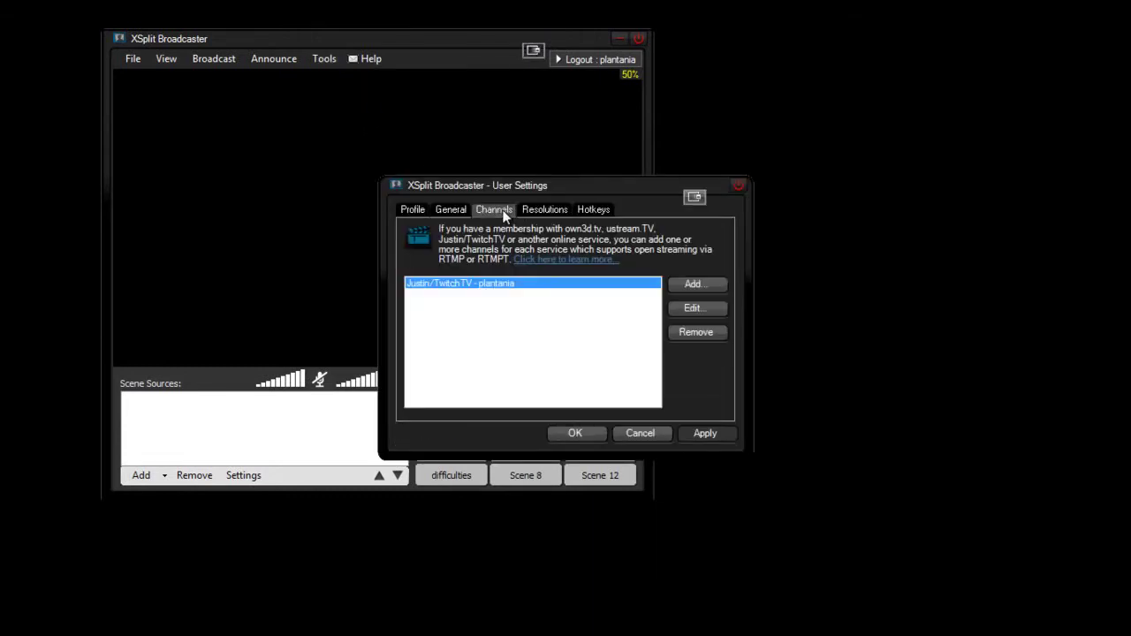
left_click(678, 285)
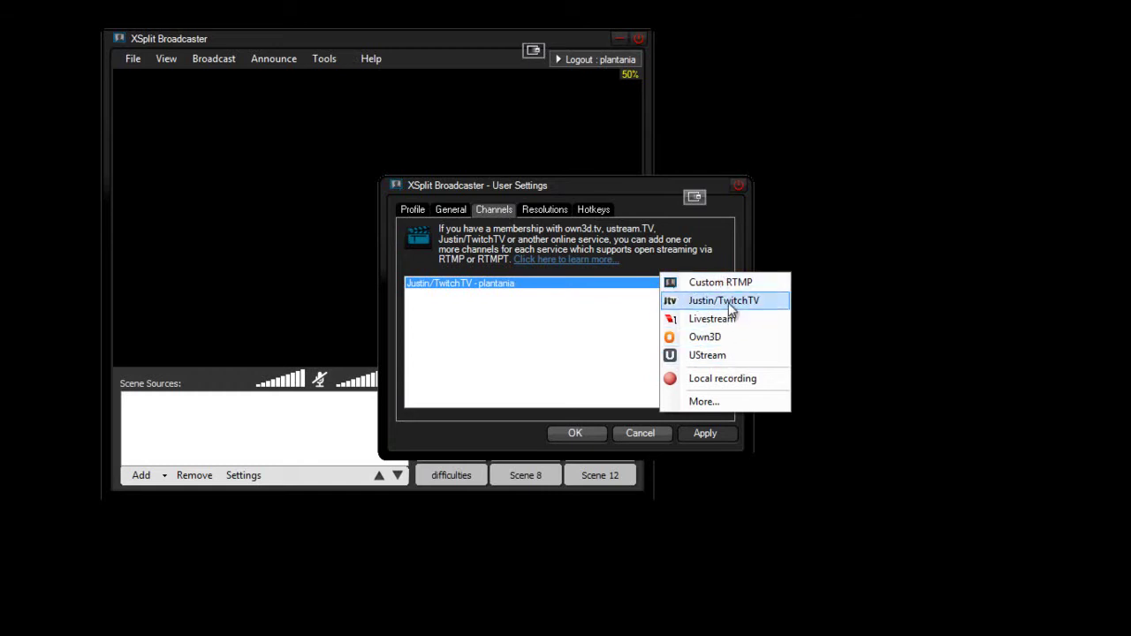
Step: Choose Justin/TwitchTV as the service and enter the account's username and password
left_click(726, 302)
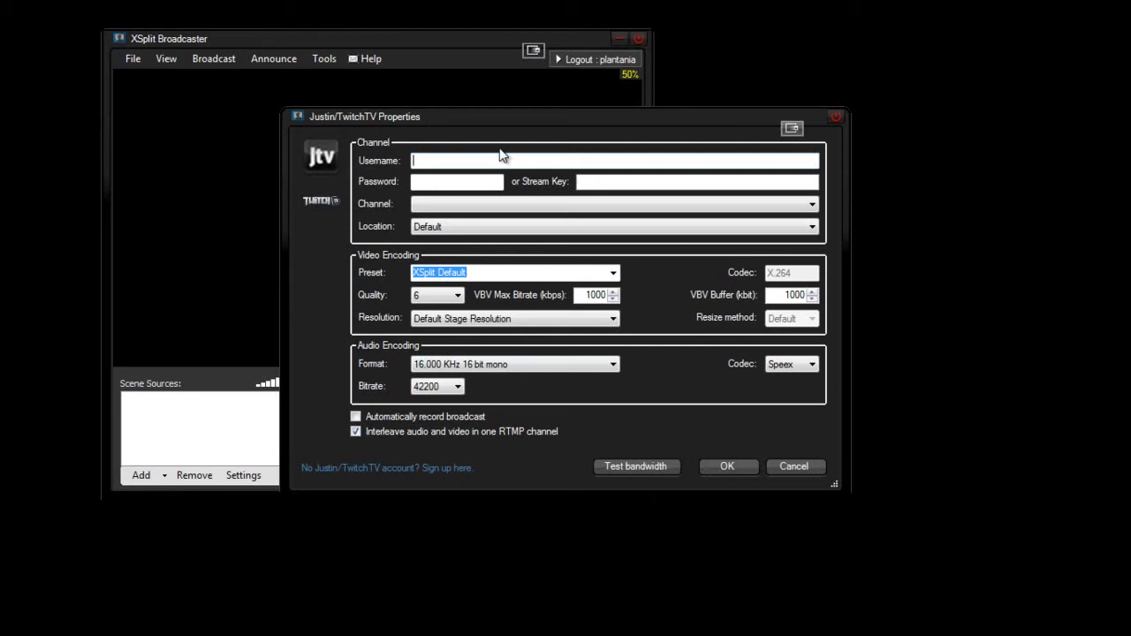
type("plantania")
left_click(451, 180)
type("******")
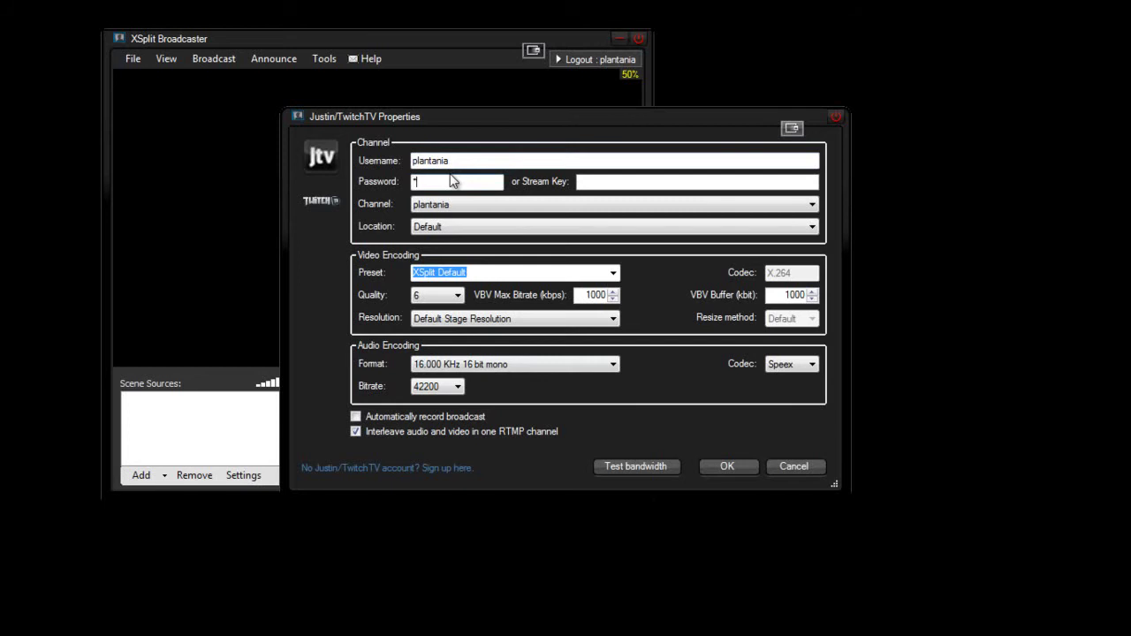
type("***")
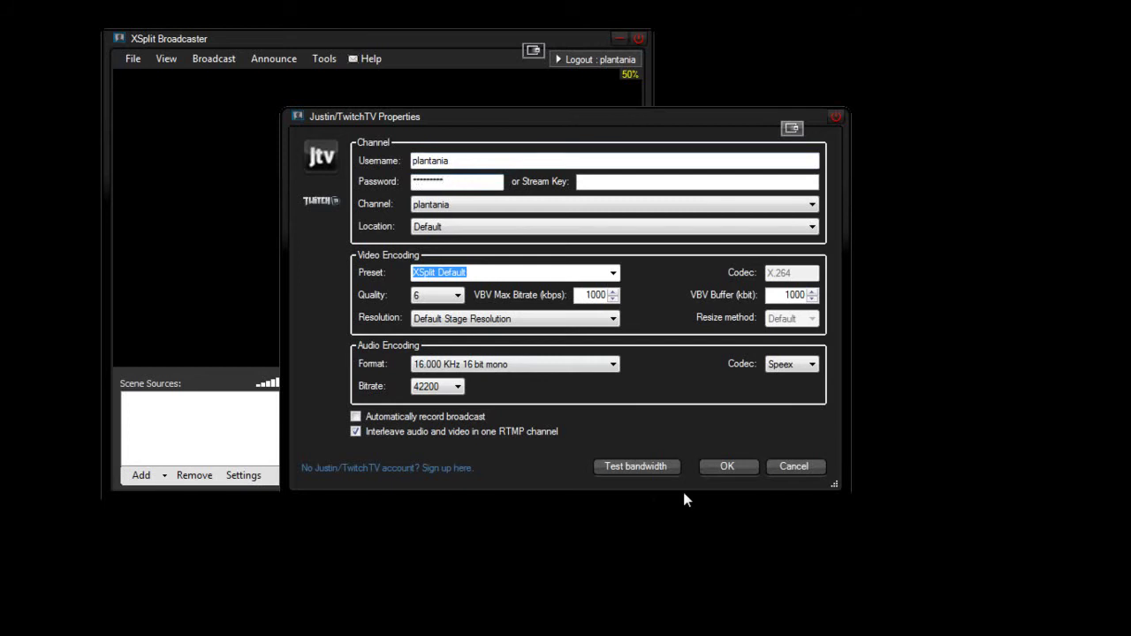
left_click_drag(477, 182, 67, 174)
type("*******")
key("BackSpace")
key("BackSpace")
key("BackSpace")
key("BackSpace")
key("BackSpace")
key("BackSpace")
key("BackSpace")
type("*********")
Step: Leave the audio codec set to Speex in the codec dropdown
left_click(812, 365)
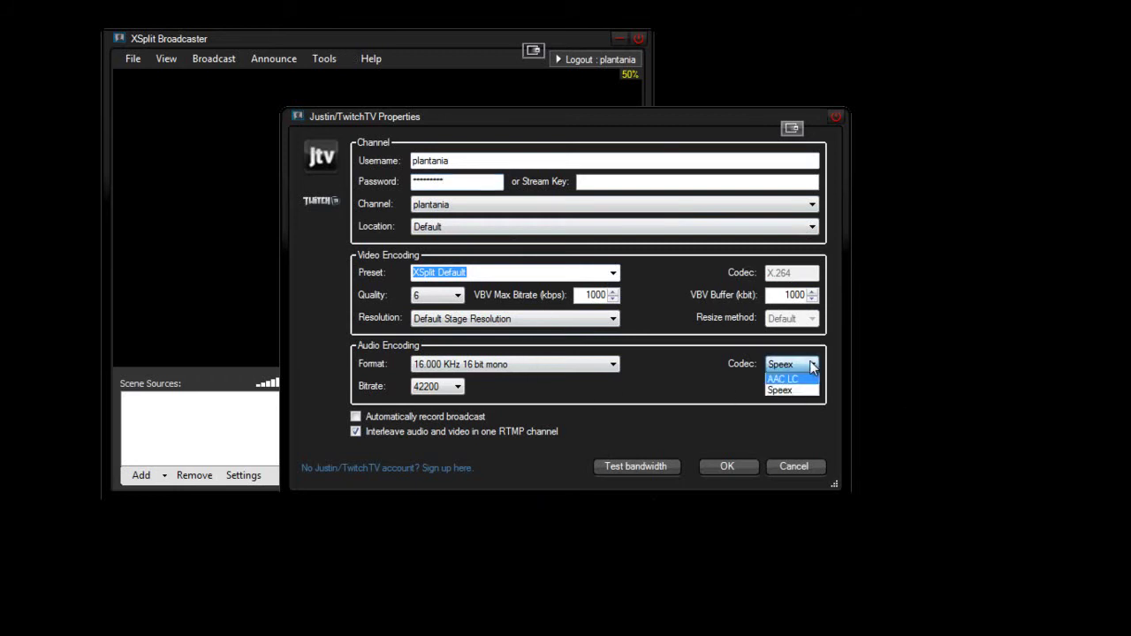
left_click(787, 390)
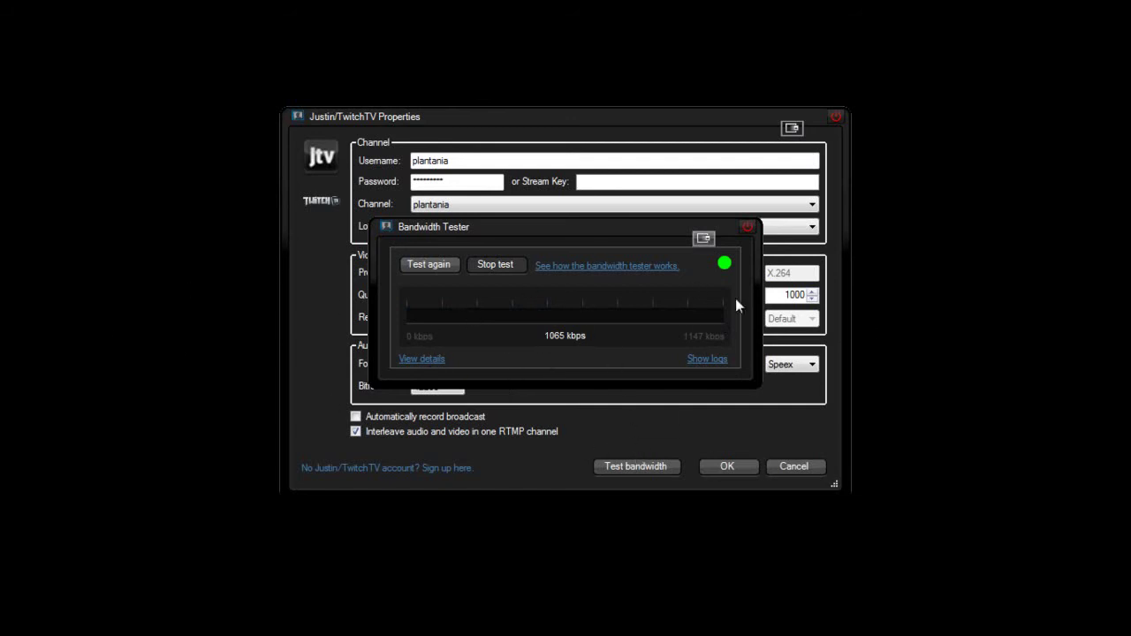
Step: Close the bandwidth results, save the Twitch channel, and dismiss the duplicate-channel warning
left_click(750, 228)
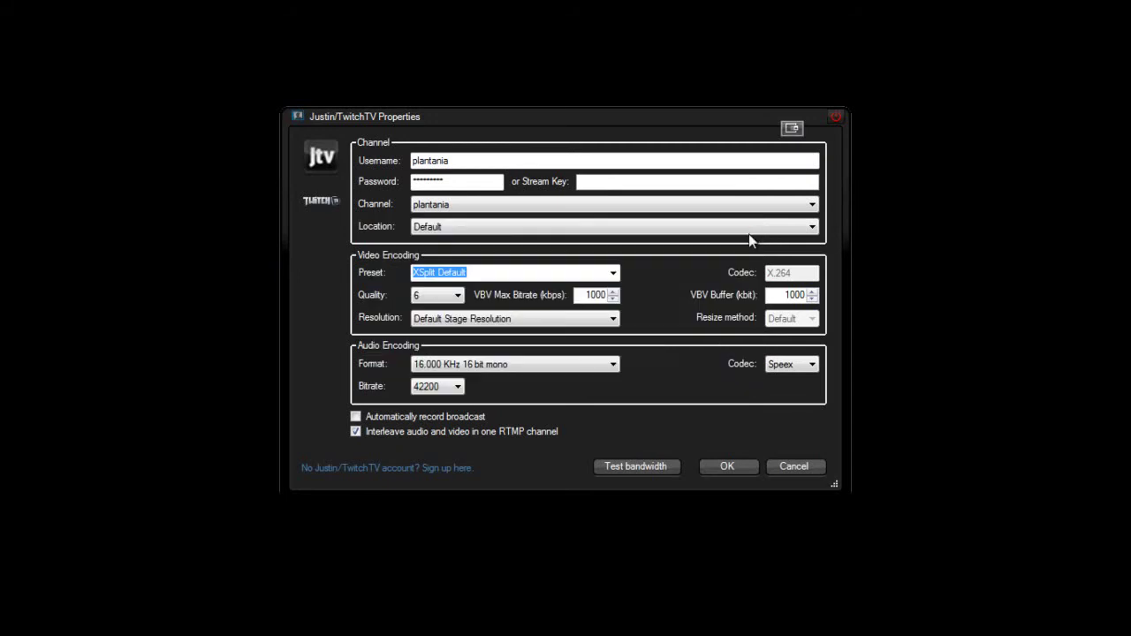
left_click(733, 467)
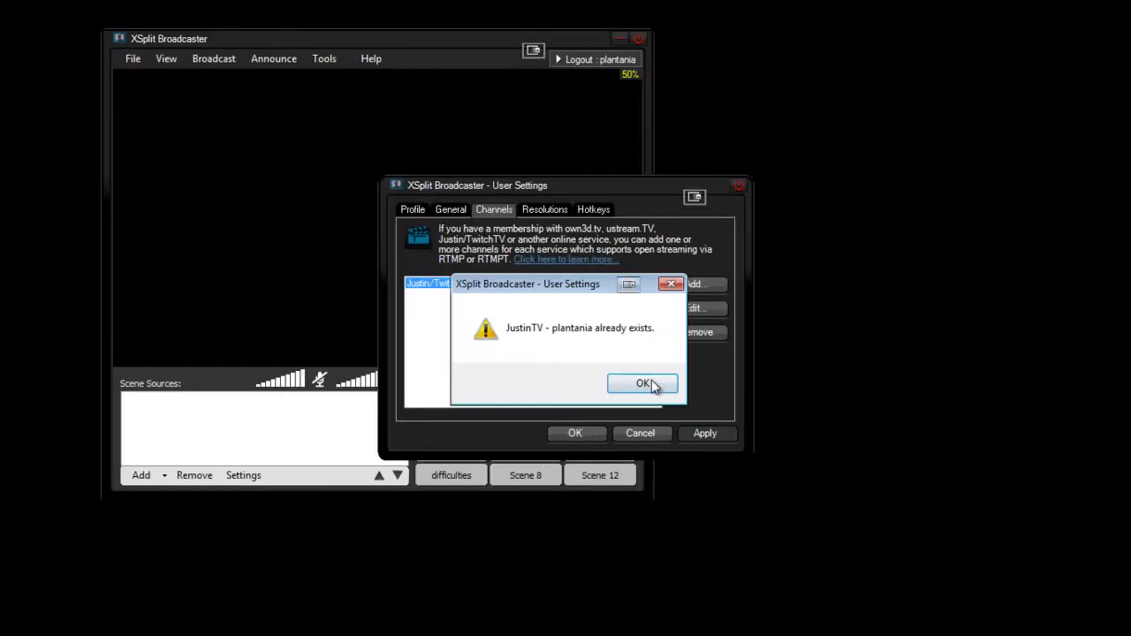
left_click(669, 285)
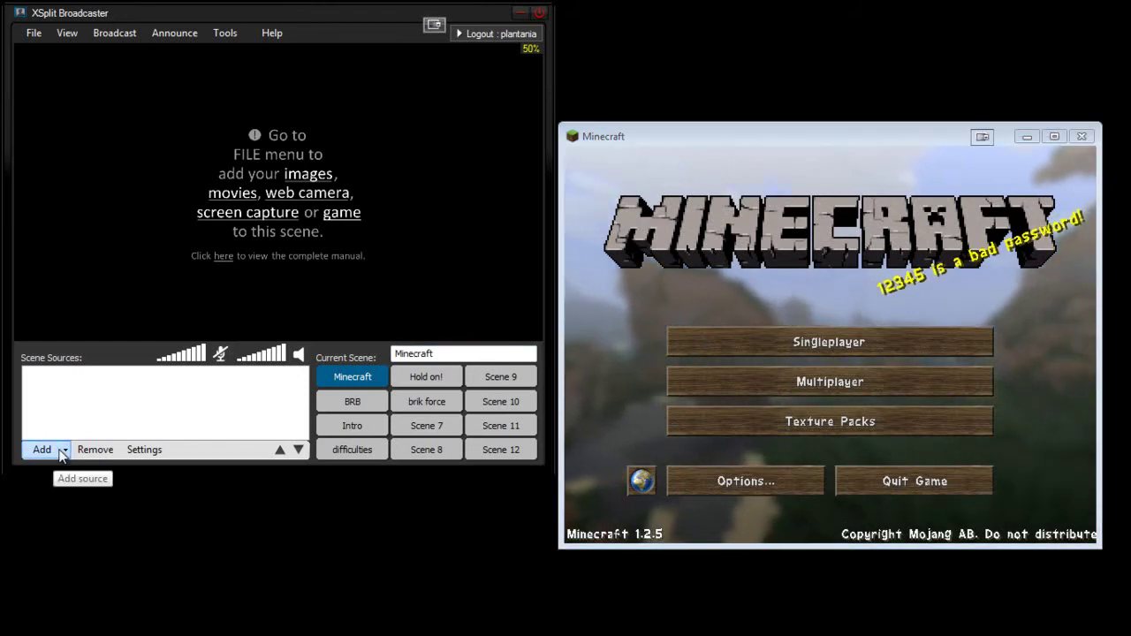
Step: Add a screen region source capturing the 641 x 480 Minecraft window
left_click(63, 451)
left_click(63, 451)
left_click(64, 453)
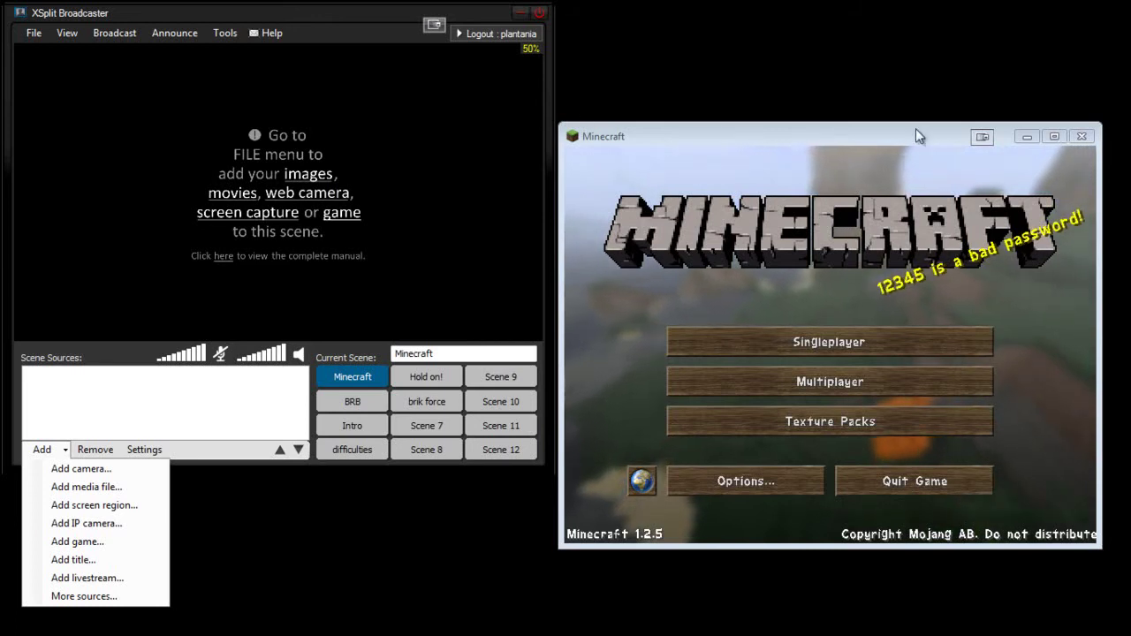
left_click(147, 488)
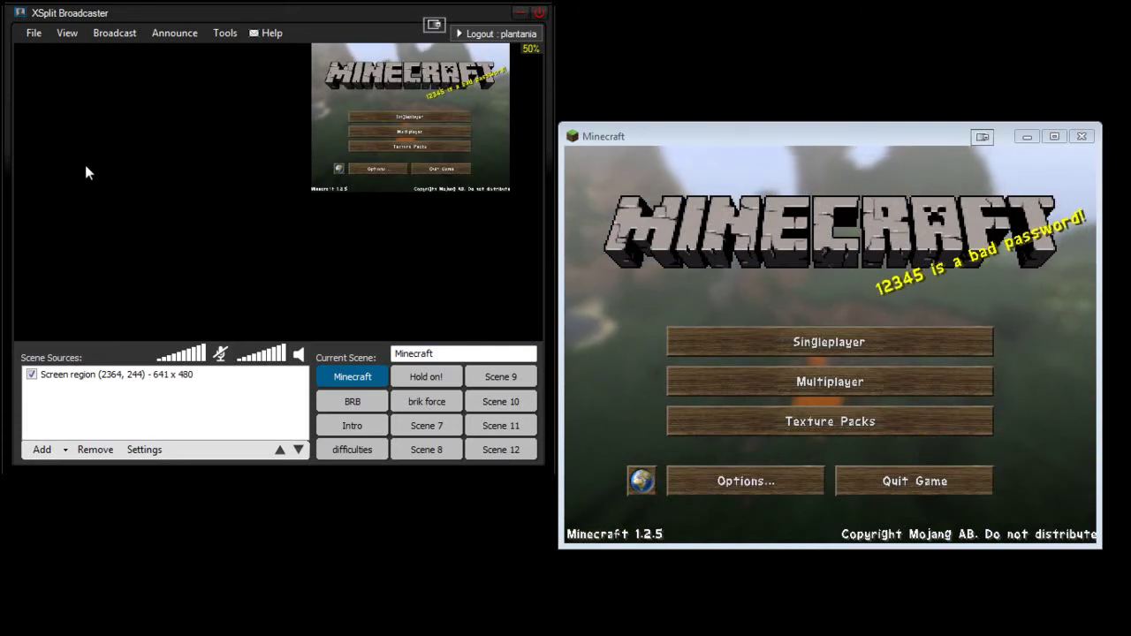
left_click(524, 110)
left_click(524, 109)
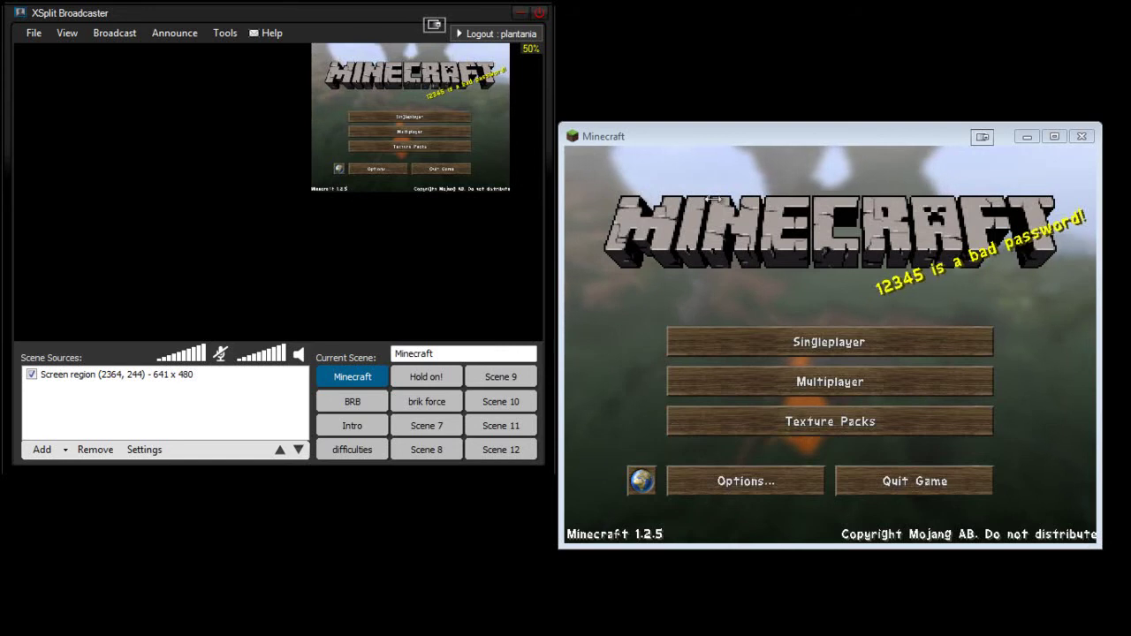
left_click(413, 153)
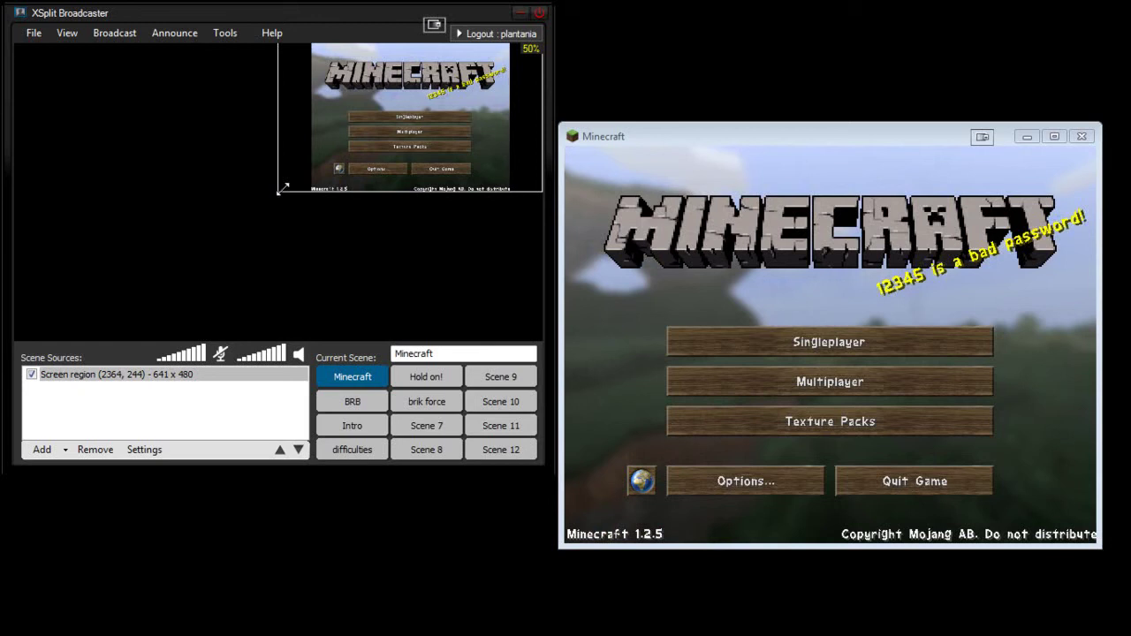
Step: Stretch the Minecraft capture to the full stage height, then load a saved Minecraft world
left_click_drag(282, 187, 79, 340)
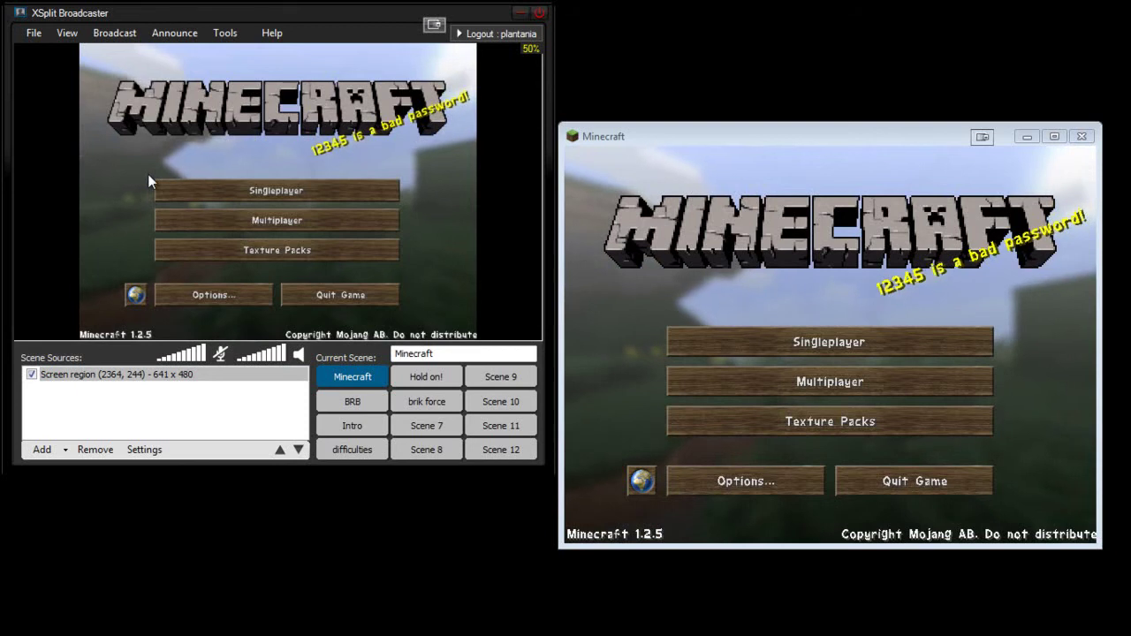
left_click(305, 157)
left_click(824, 347)
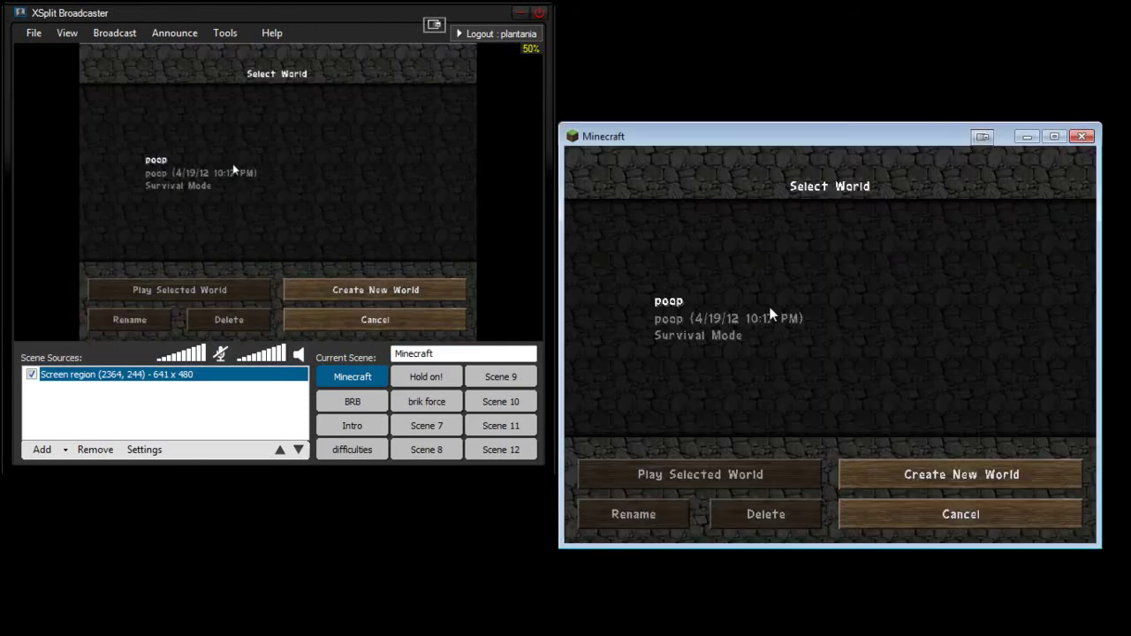
double_click(768, 308)
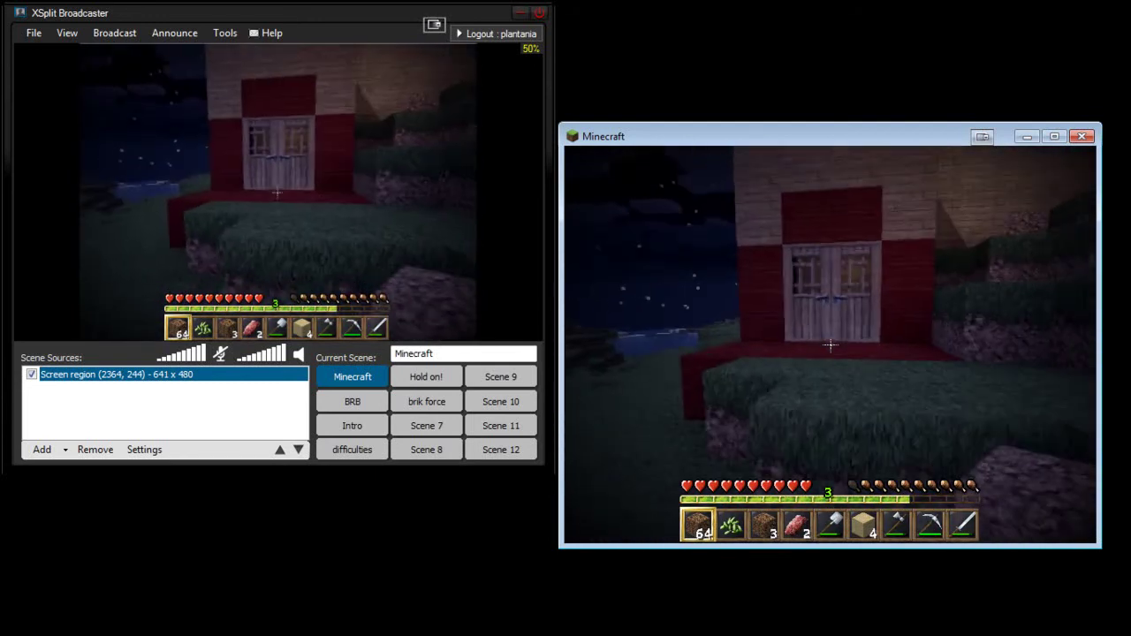
Step: Walk into the red house to test the live capture, quit to title, then show broadcast channels
right_click(831, 344)
key("w")
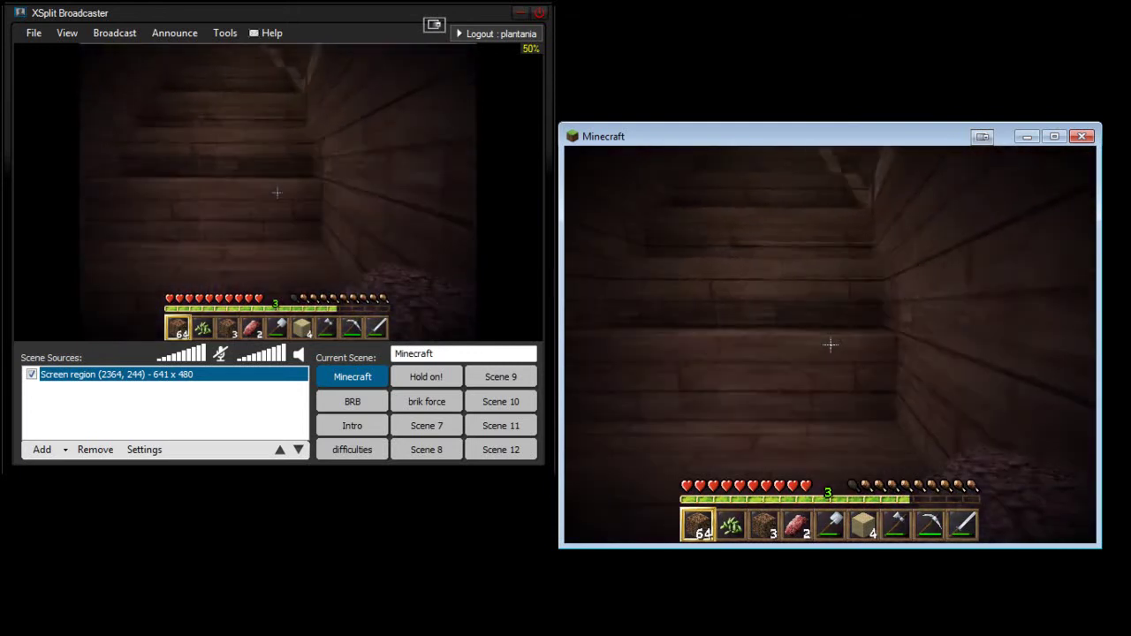
key("w")
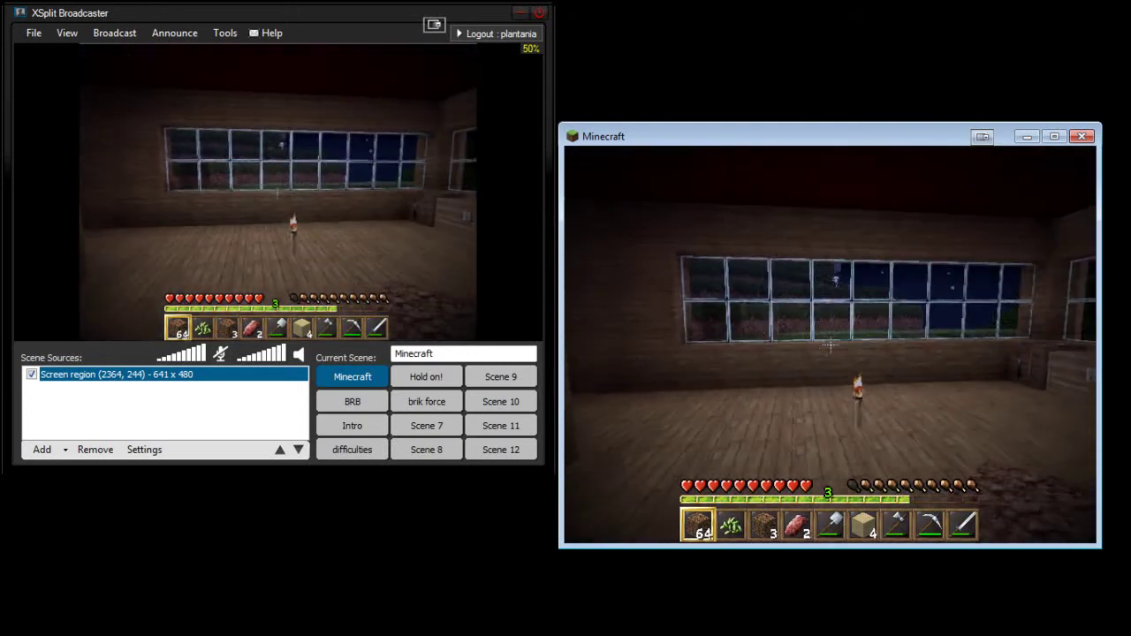
key("Escape")
left_click(848, 431)
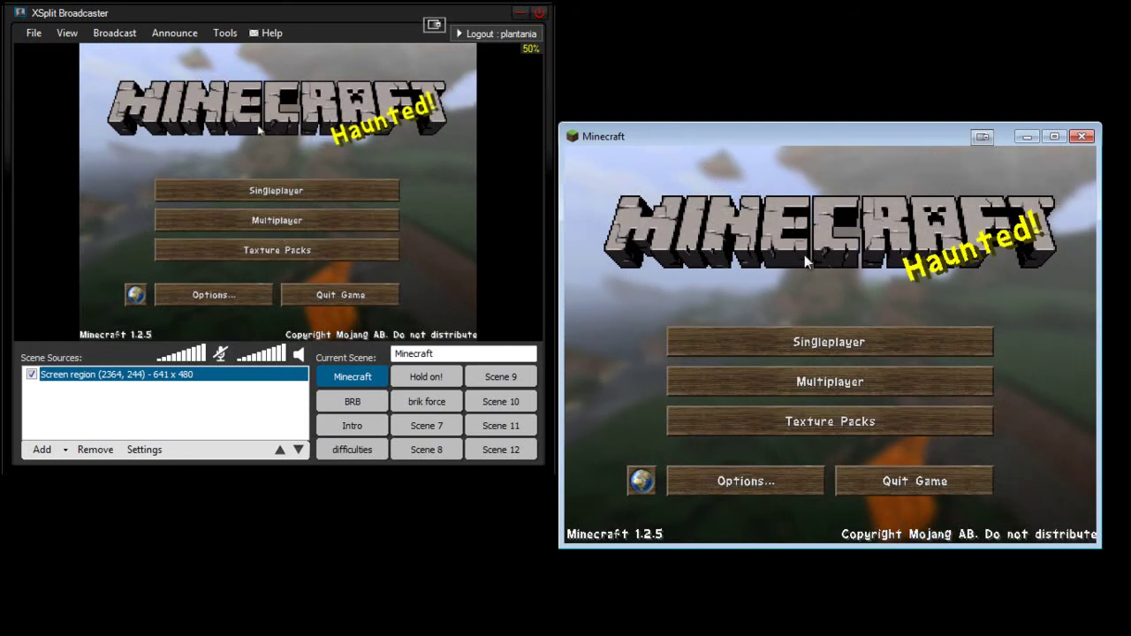
left_click(115, 50)
left_click(115, 33)
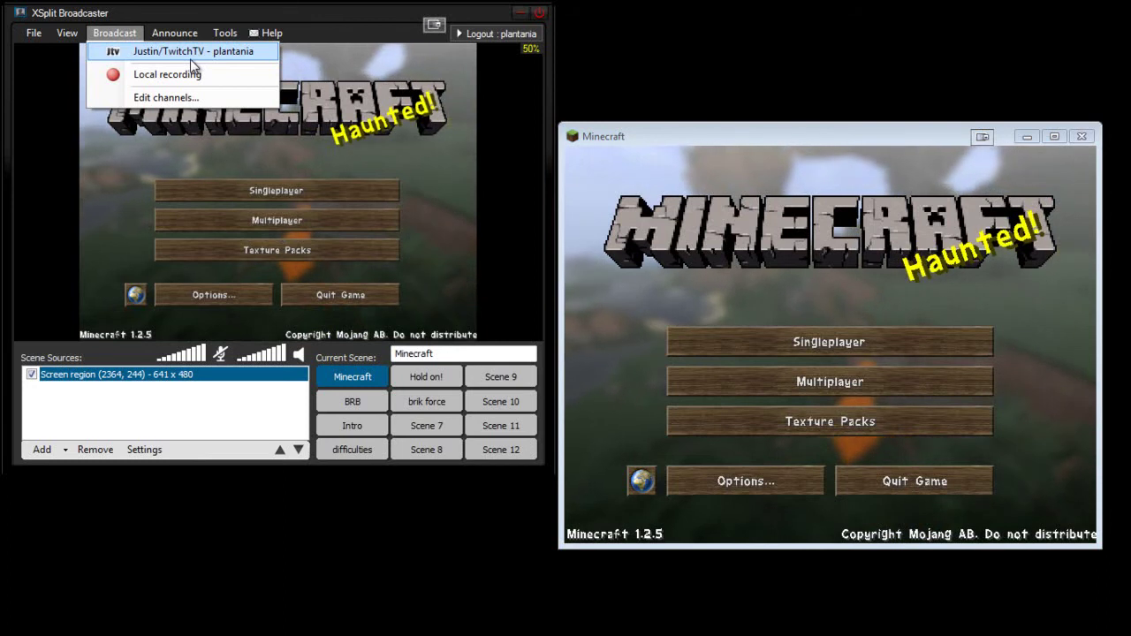
mouse_move(243, 40)
mouse_move(115, 35)
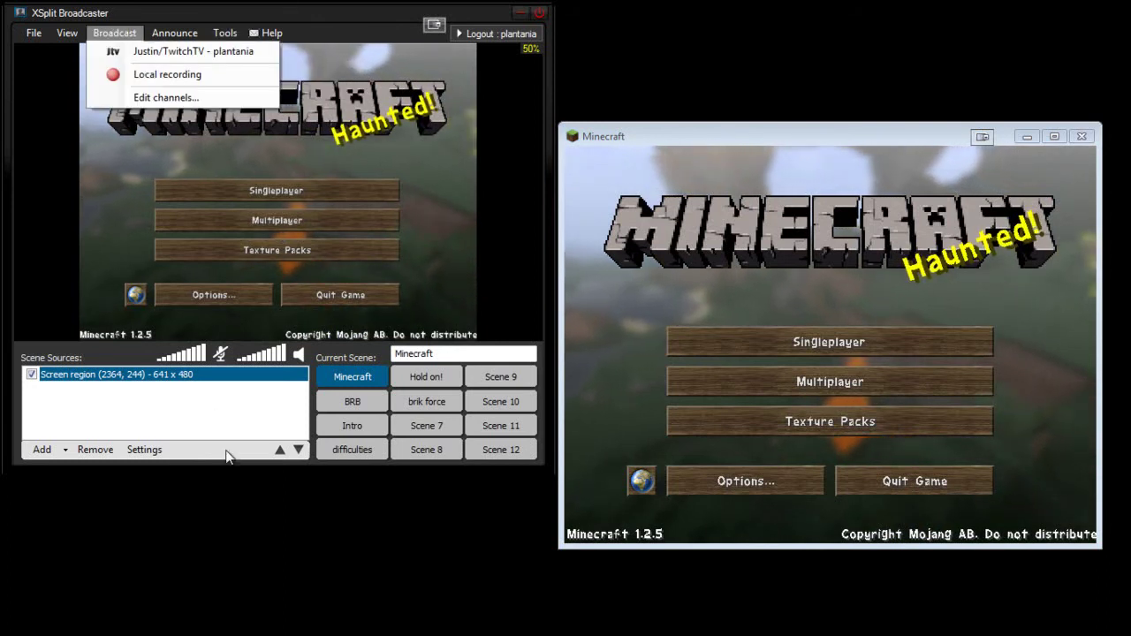
left_click(234, 461)
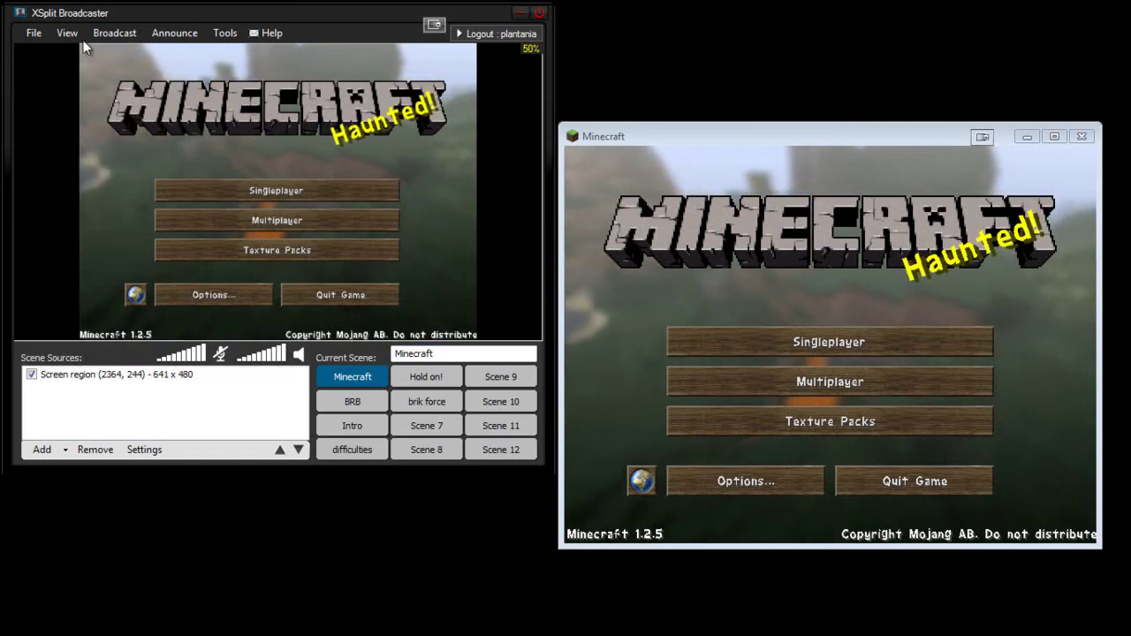
Step: Add profile pic.png from Pictures to Scene 8 and enlarge it to fill the preview
left_click(443, 449)
left_click(52, 451)
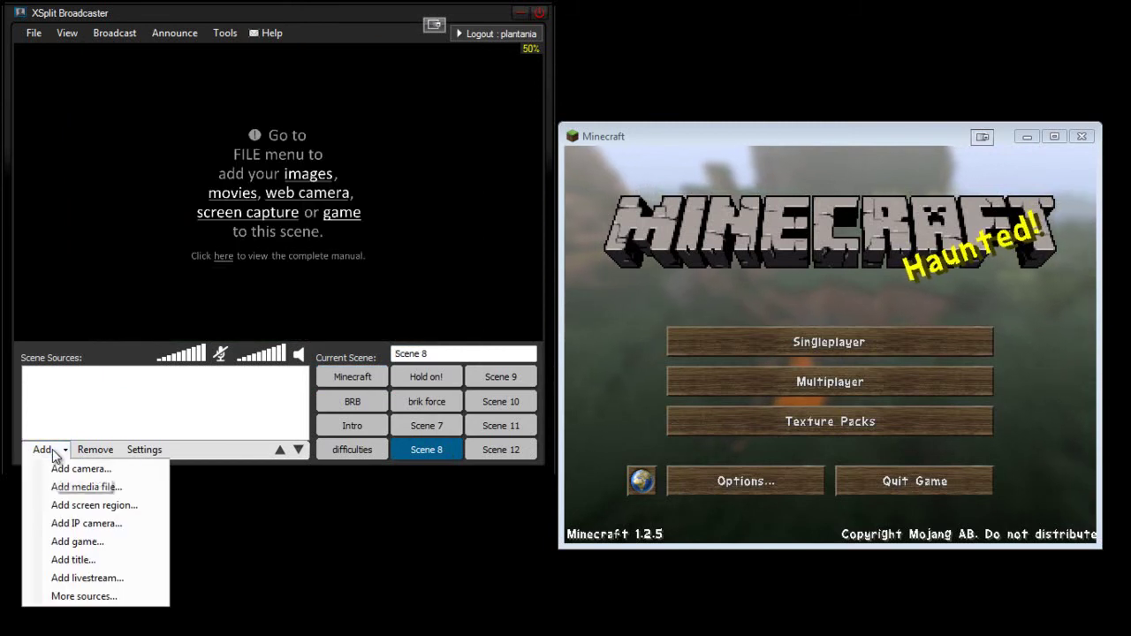
left_click(98, 491)
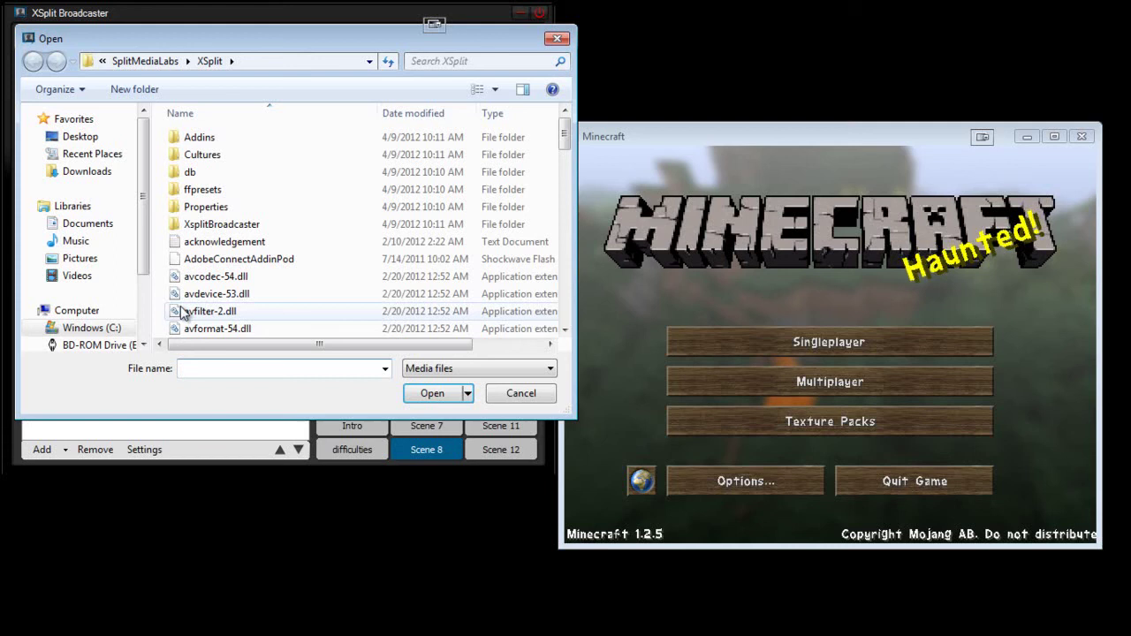
left_click(81, 258)
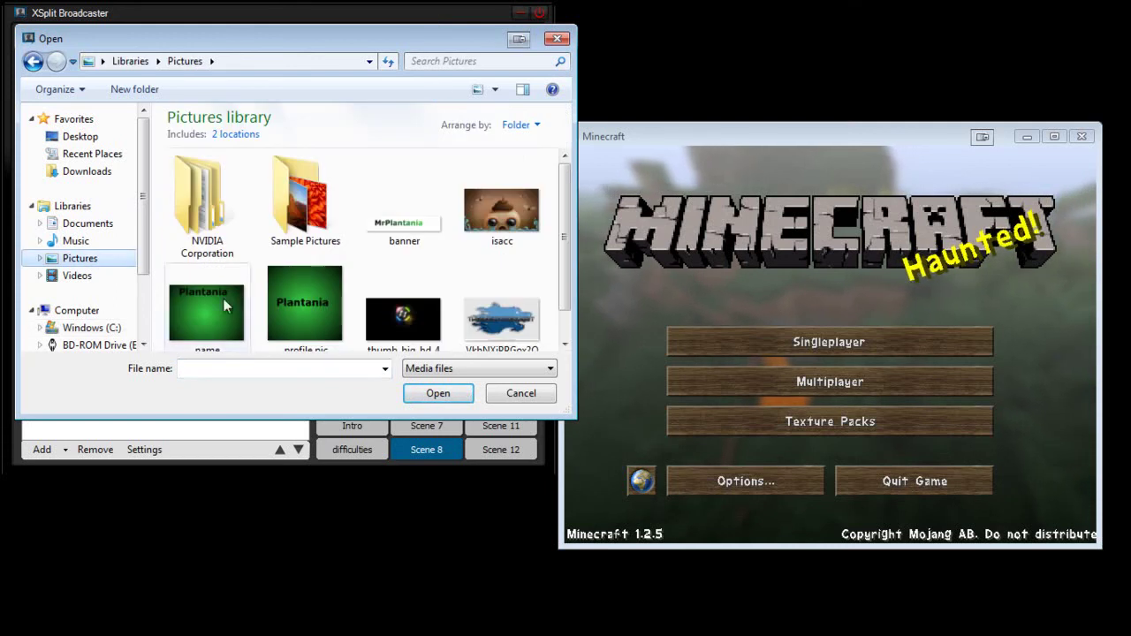
left_click(288, 315)
left_click(413, 395)
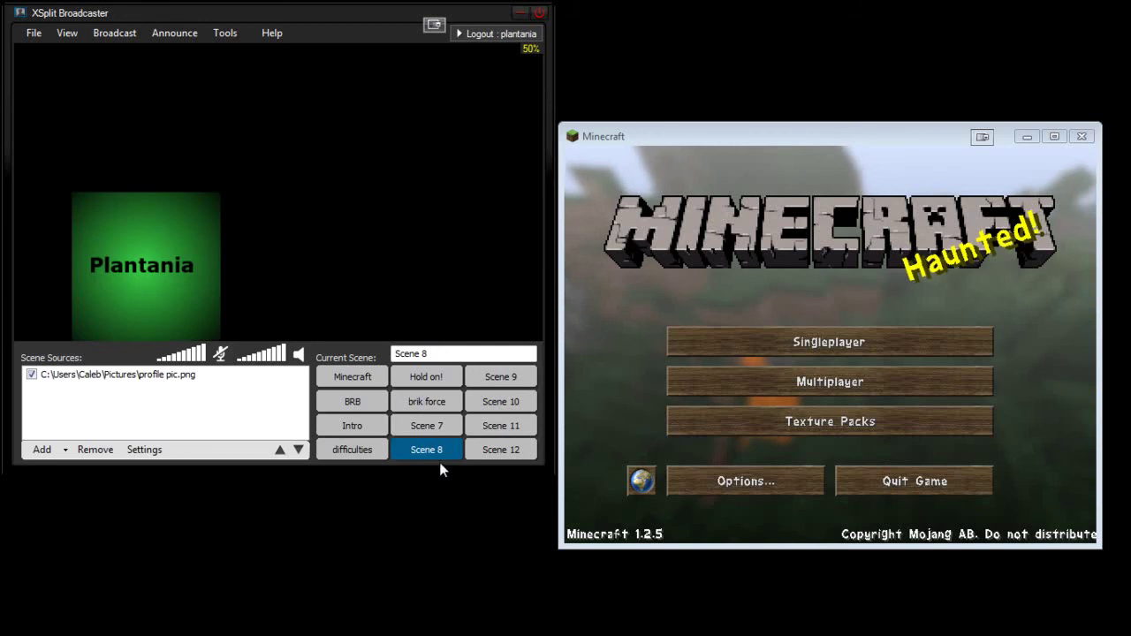
left_click(234, 231)
left_click_drag(273, 195, 543, 45)
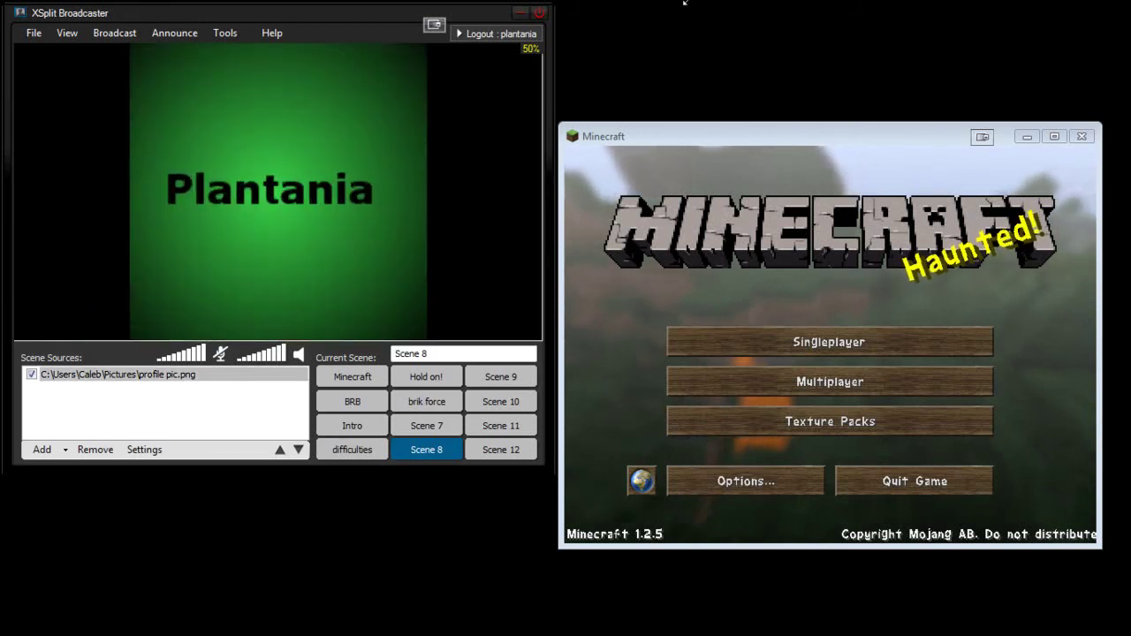
Step: Rename the scene to Plant and test switching between it and the Minecraft scene
left_click(455, 354)
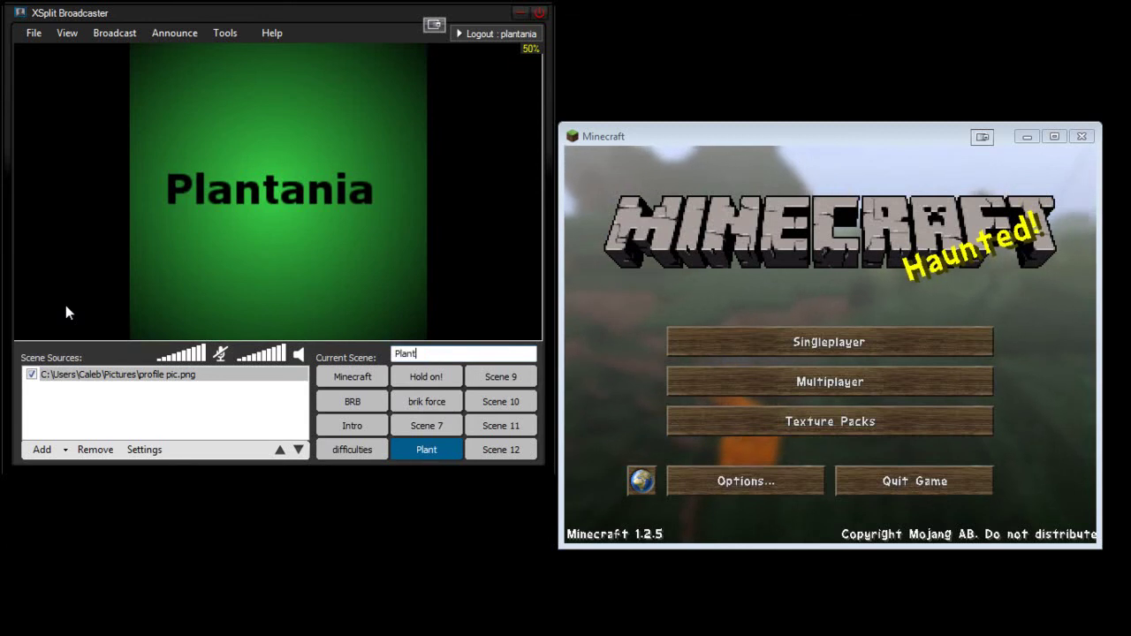
left_click(371, 380)
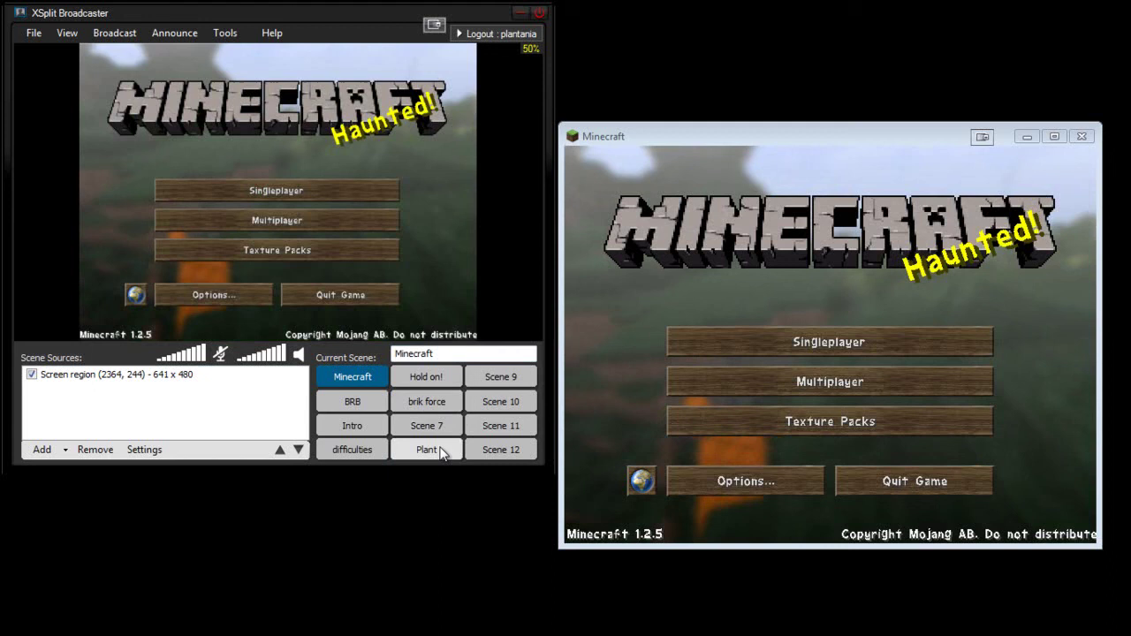
left_click(441, 451)
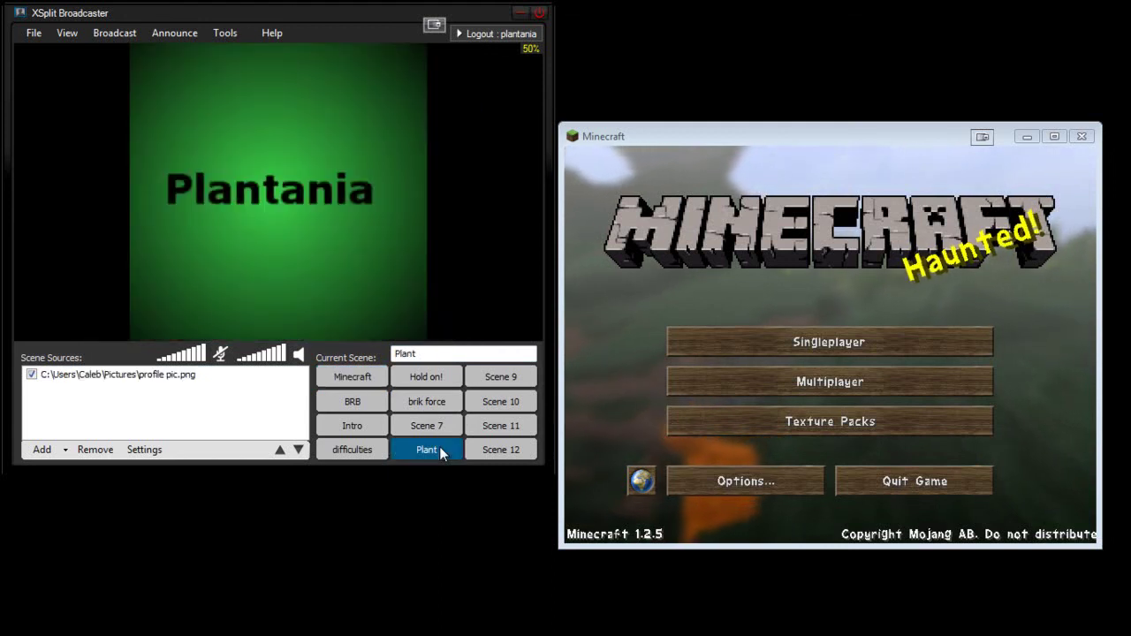
left_click(348, 375)
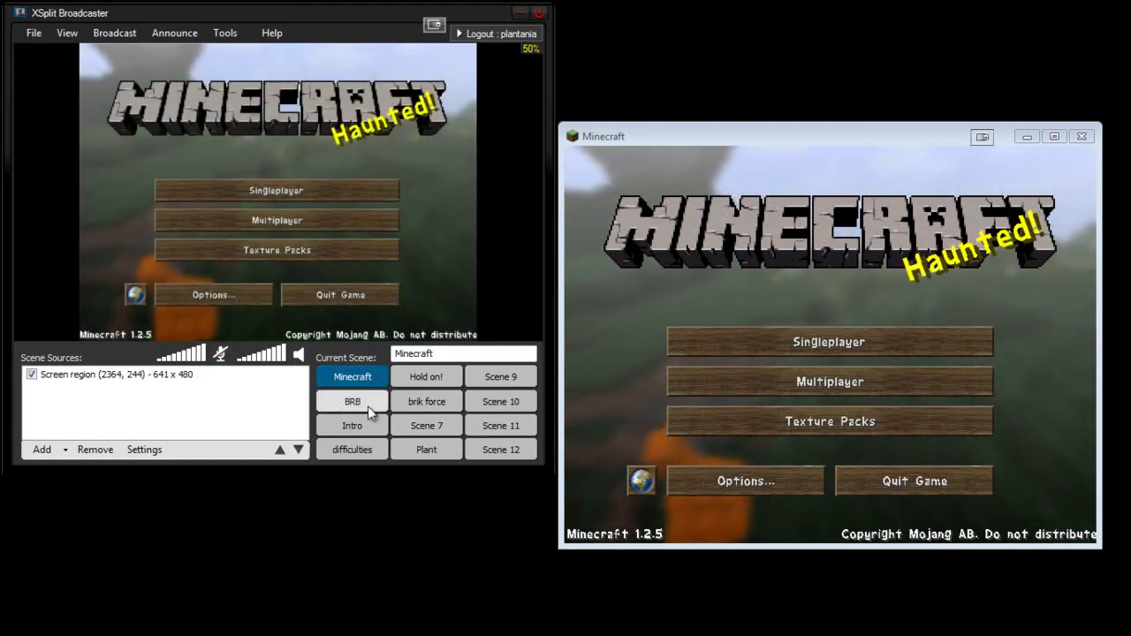
left_click(431, 453)
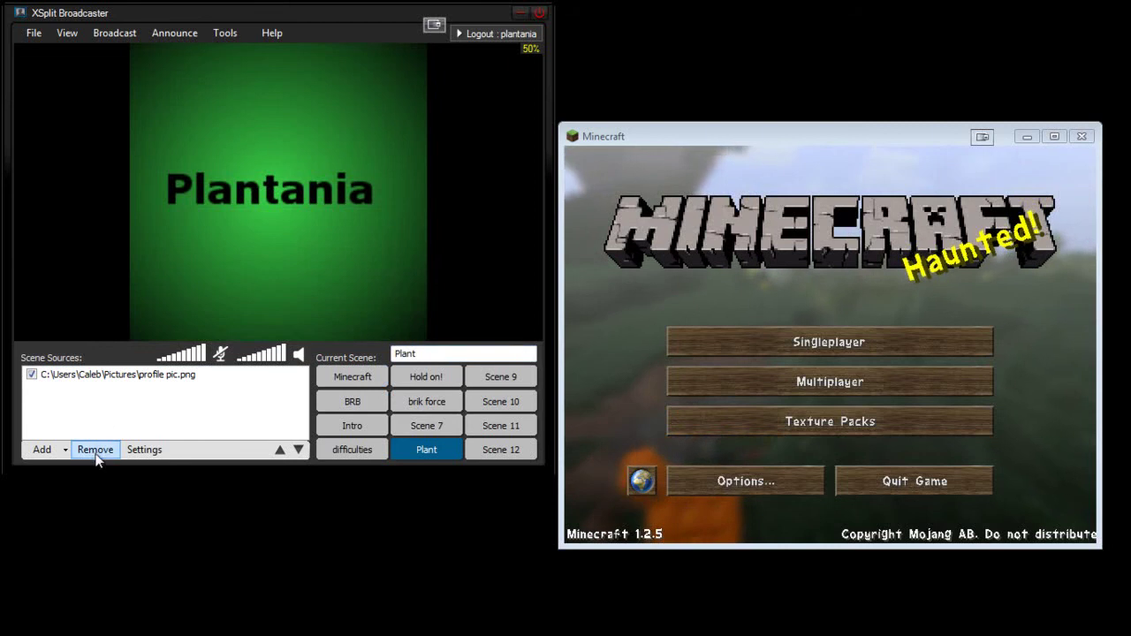
Step: Remove the profile pic image and rename the scene back to 'Scene 8'
left_click(99, 377)
left_click(91, 449)
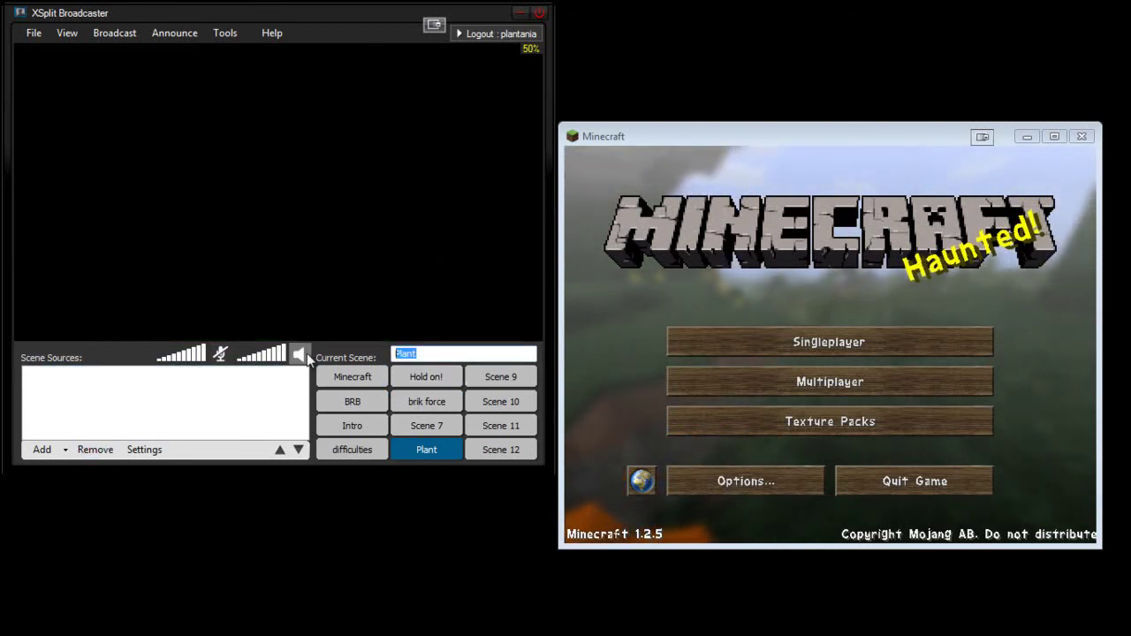
type("Scene 8")
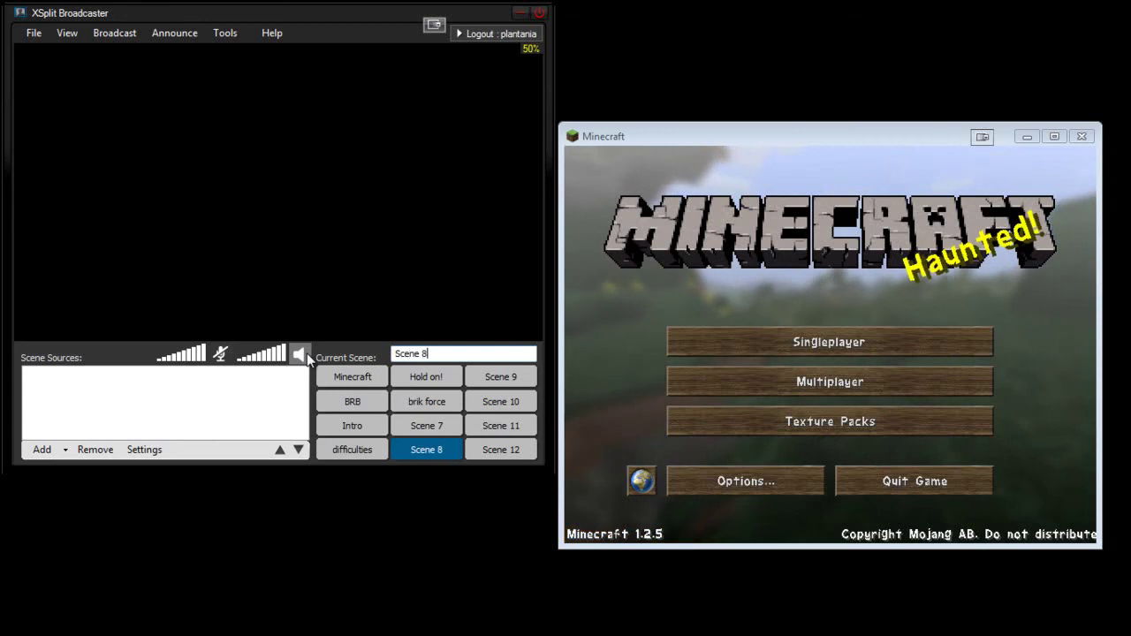
Step: Preview the Minecraft, BRB, Intro, difficulties, Hold on! and brik force scenes, ending on Minecraft
left_click(372, 377)
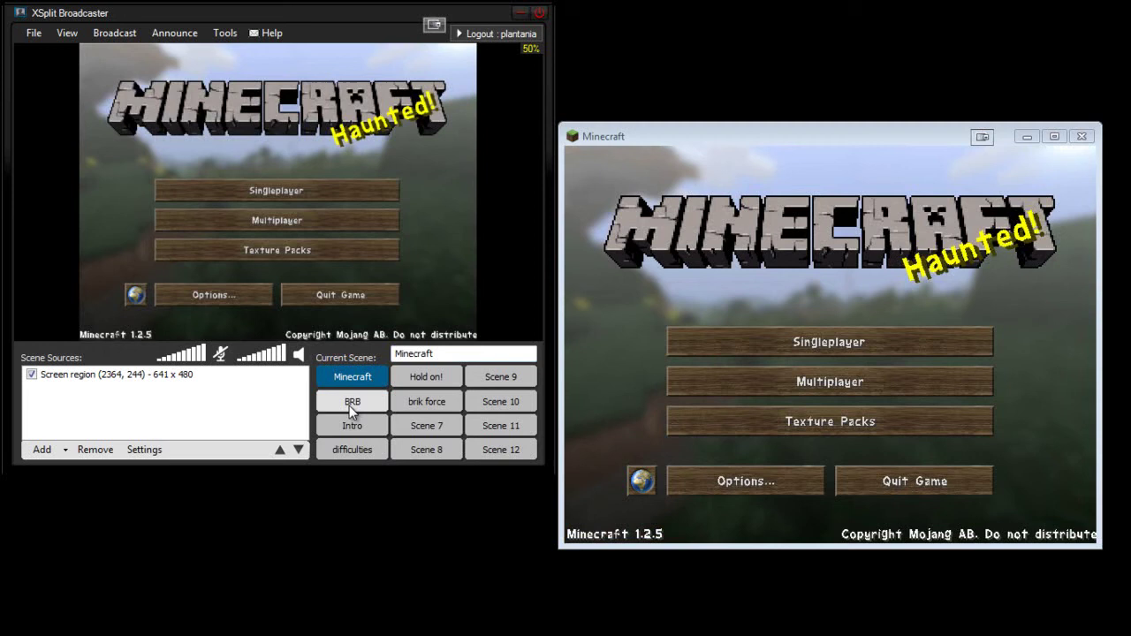
left_click(351, 403)
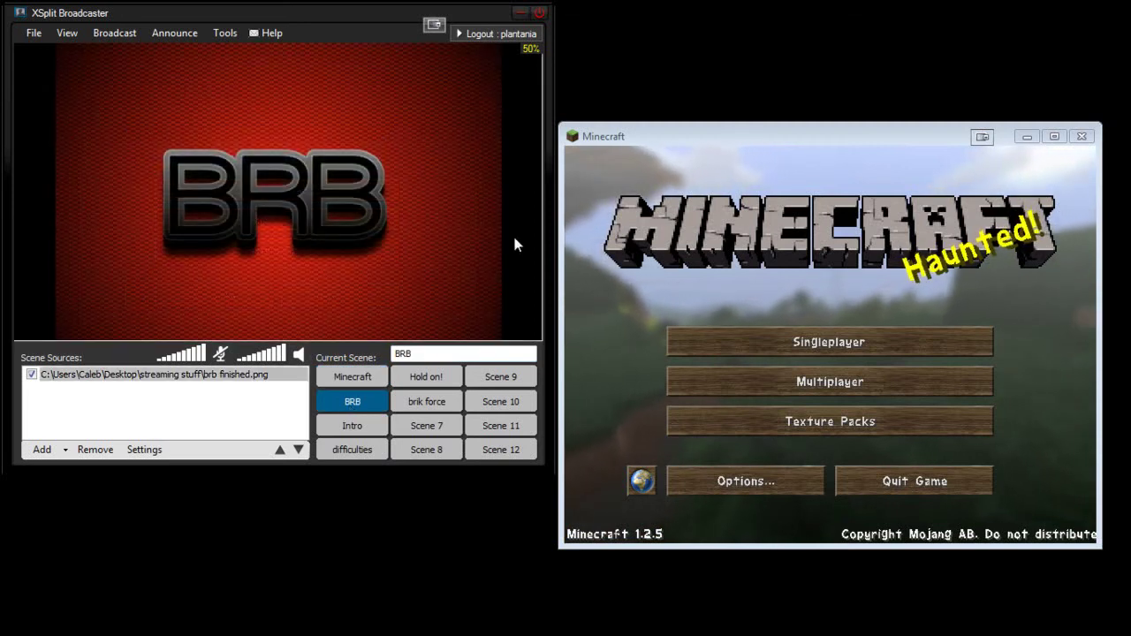
left_click(358, 428)
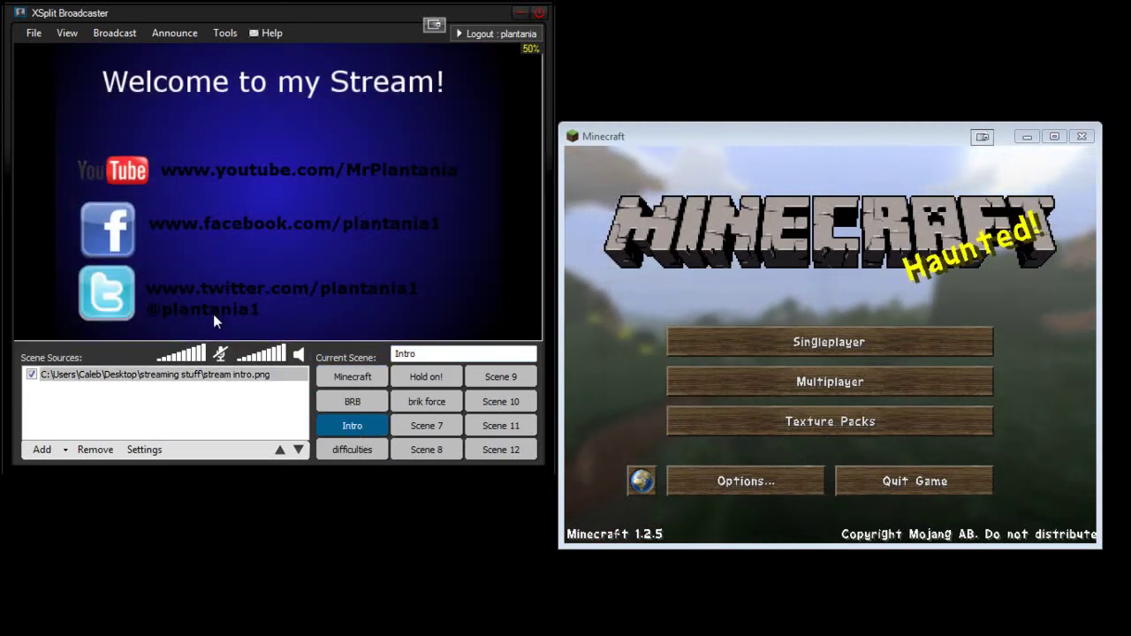
left_click(344, 448)
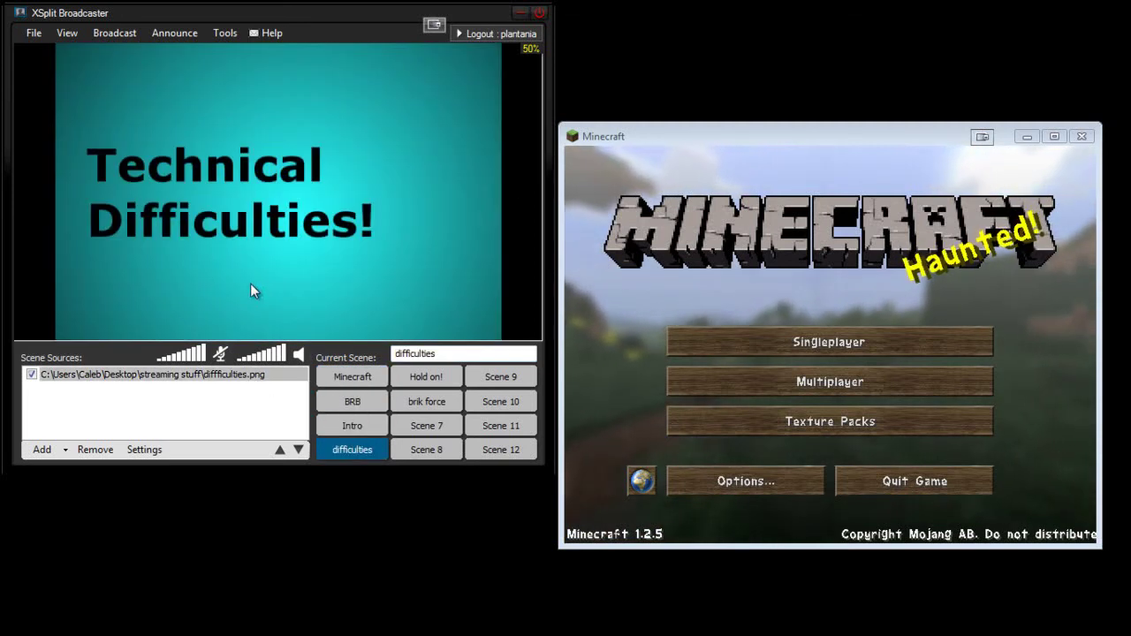
left_click(422, 383)
left_click(435, 409)
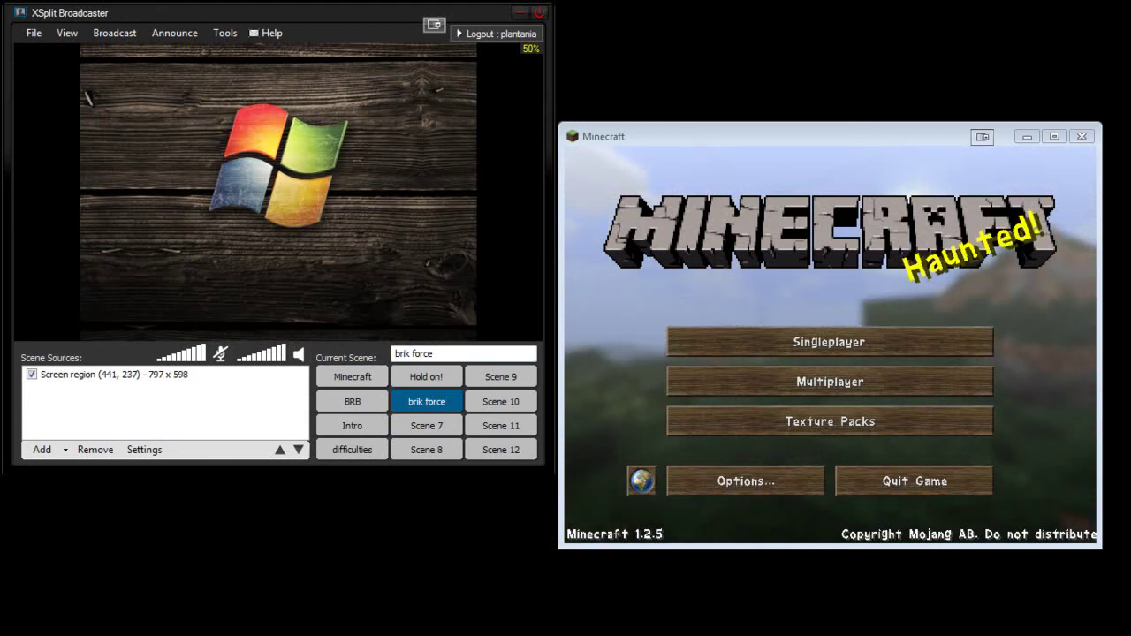
left_click(442, 275)
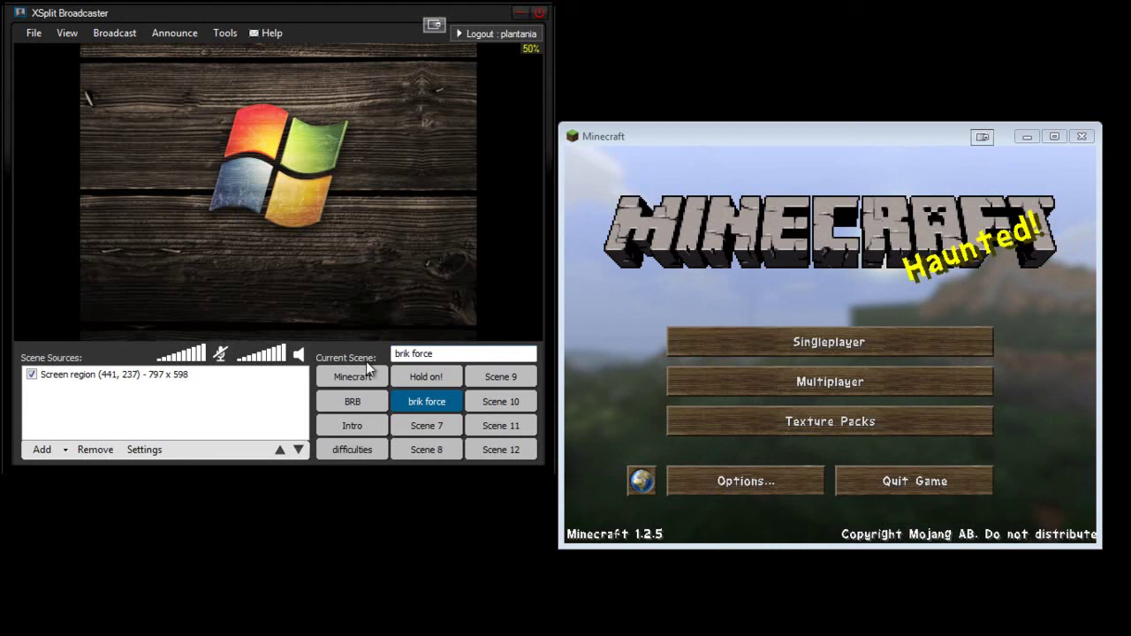
left_click(334, 376)
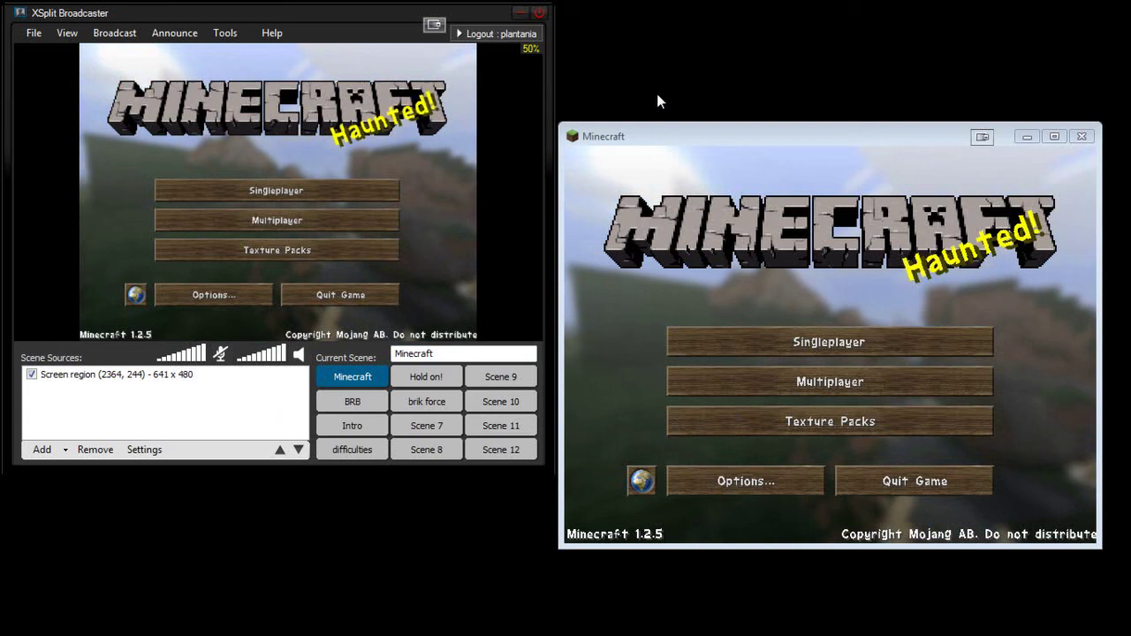
left_click(523, 121)
left_click(115, 33)
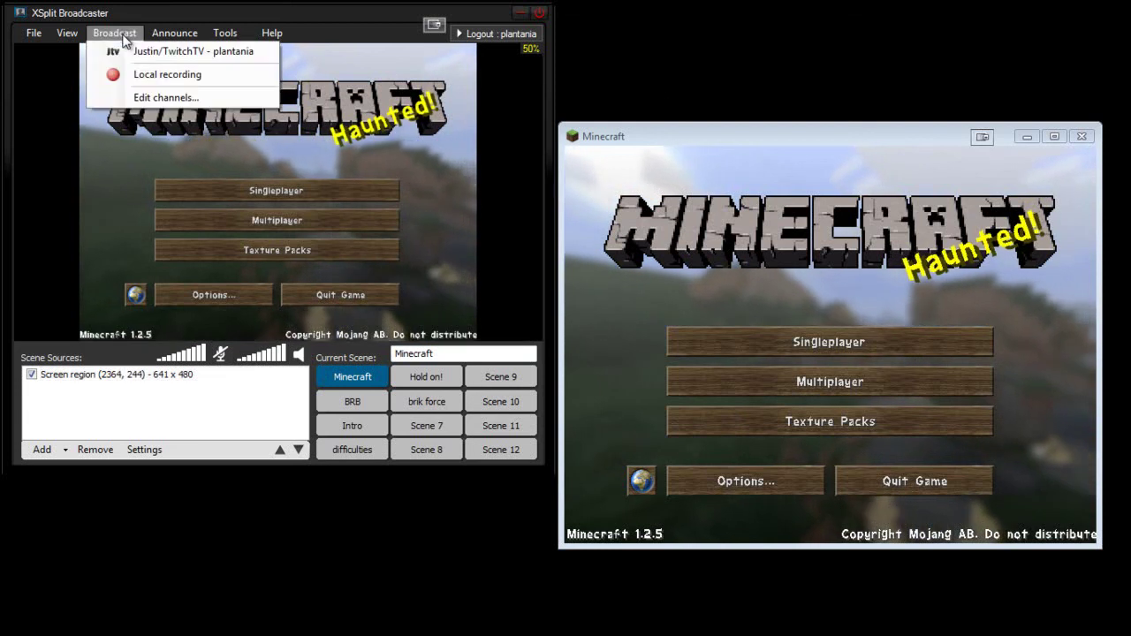
left_click(769, 80)
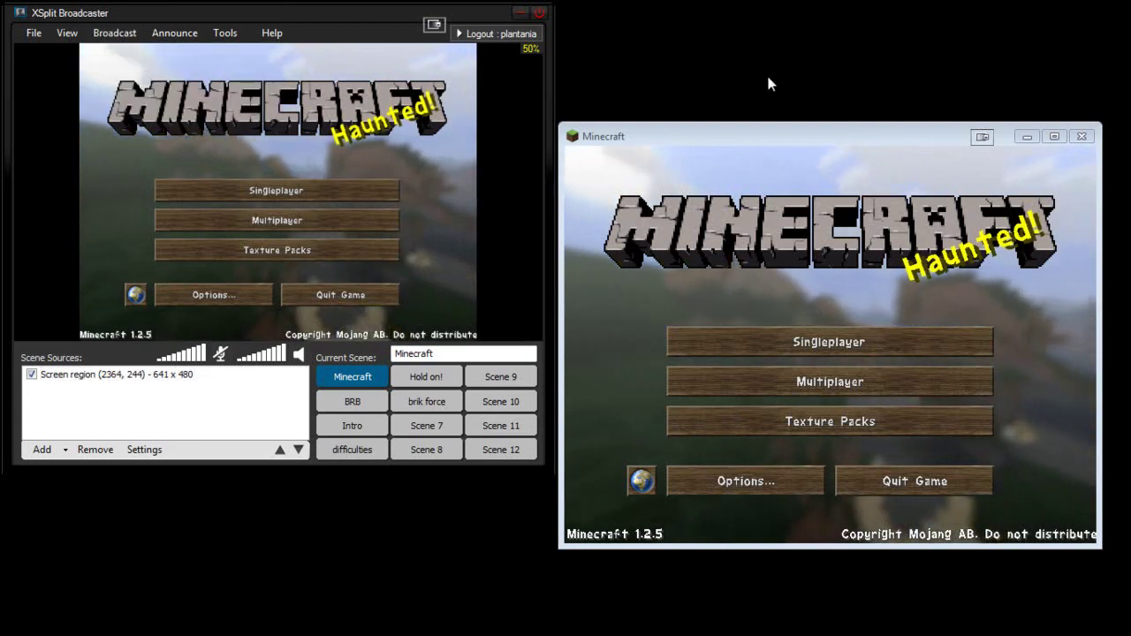